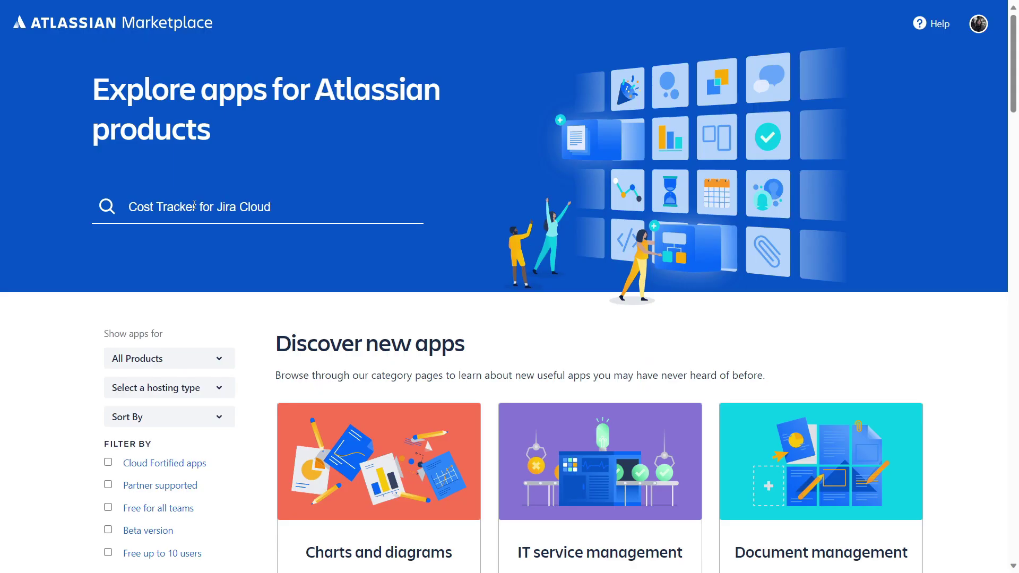
Step: Find Cost Tracker for Jira Cloud on Marketplace and start its free trial on test2022site
key("Return")
left_click(432, 218)
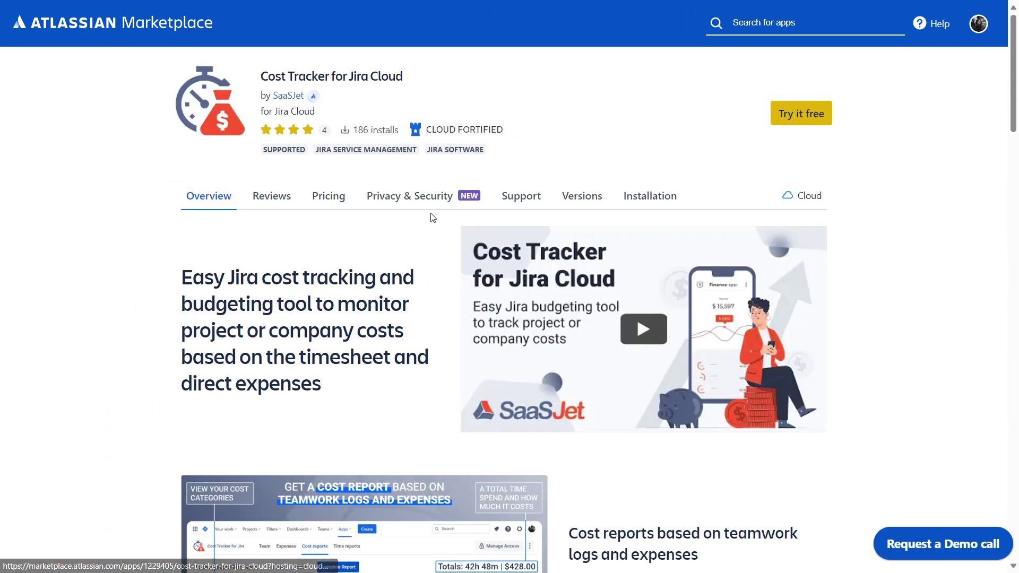
left_click(820, 120)
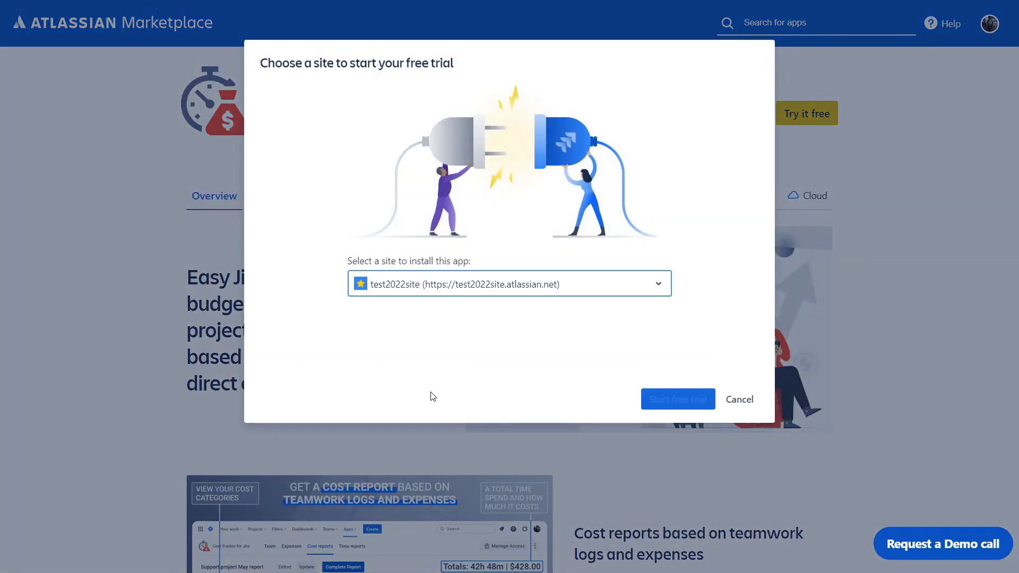
left_click(672, 392)
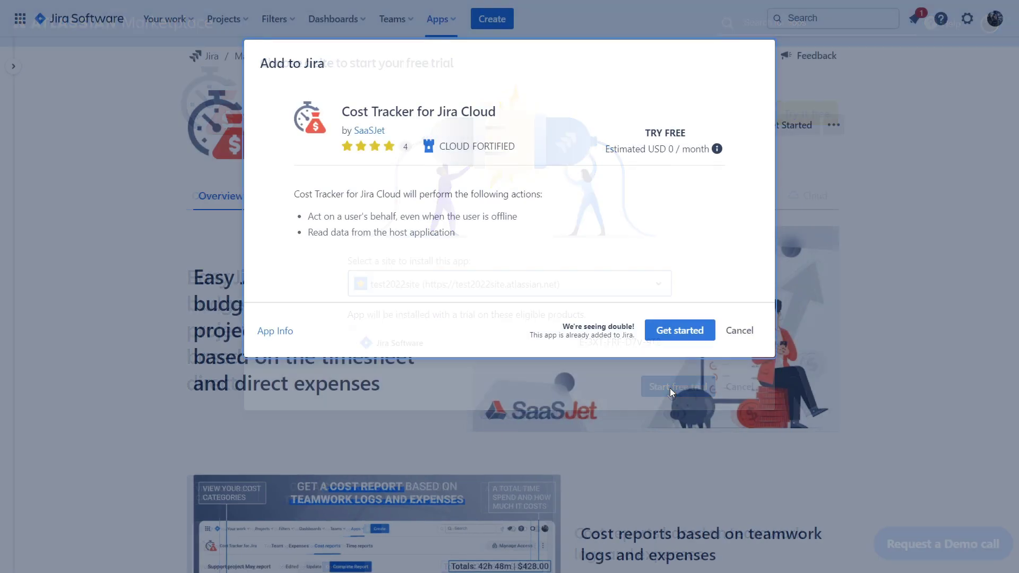
left_click(681, 331)
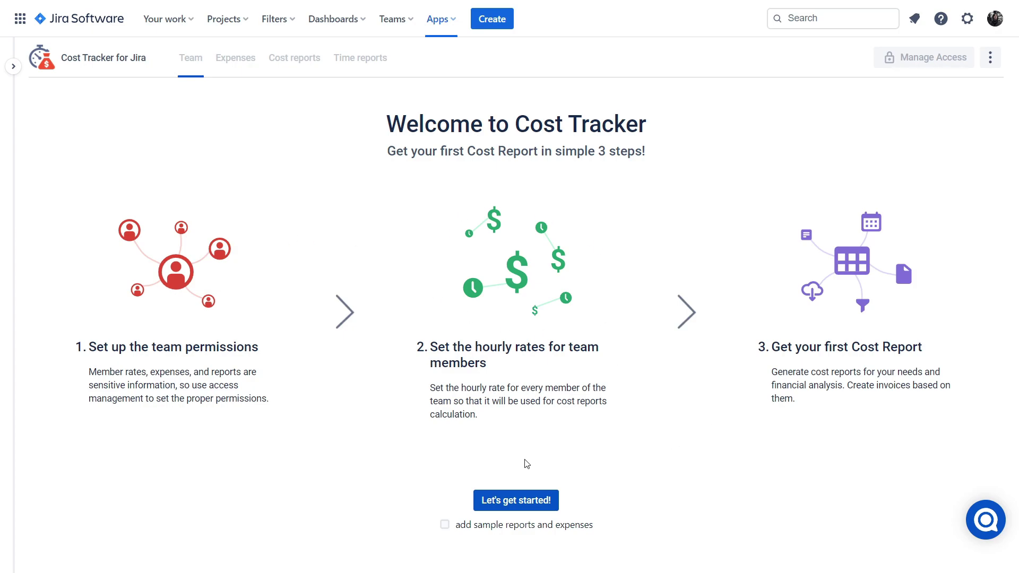
Step: Give Billy a $10.00 hourly rate effective Jun/01/2023
left_click(501, 505)
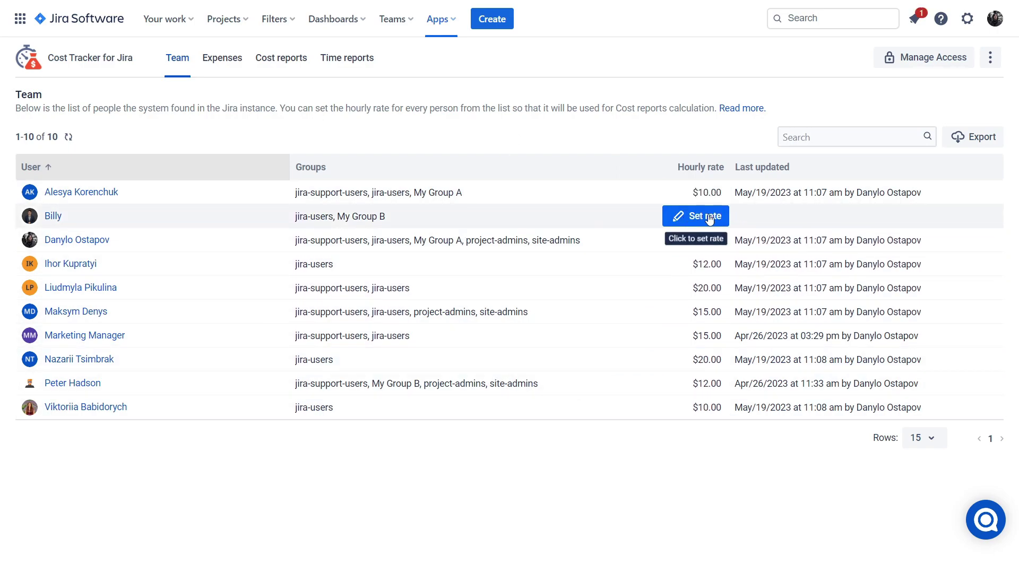
left_click(709, 220)
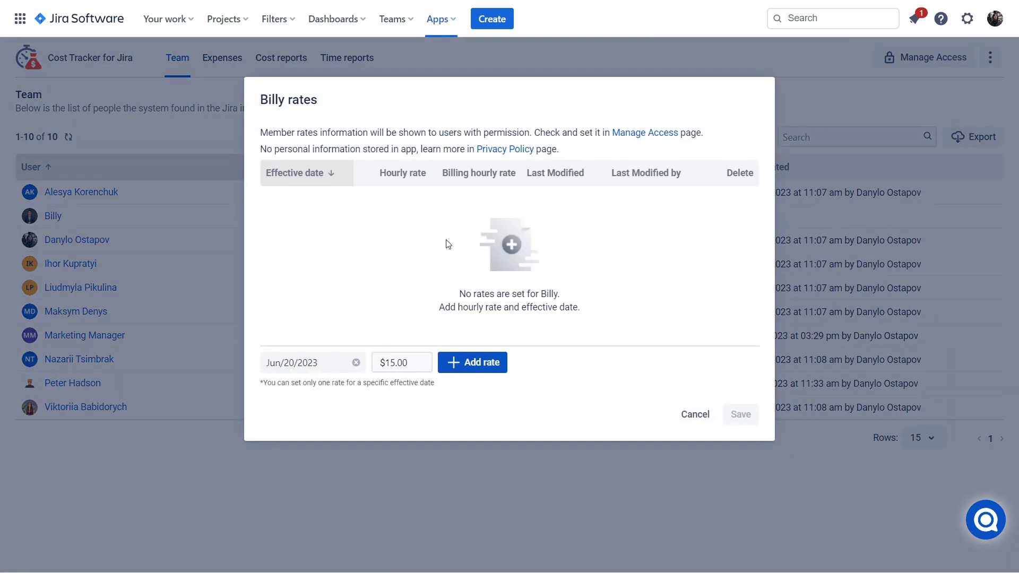
left_click(305, 368)
left_click(392, 223)
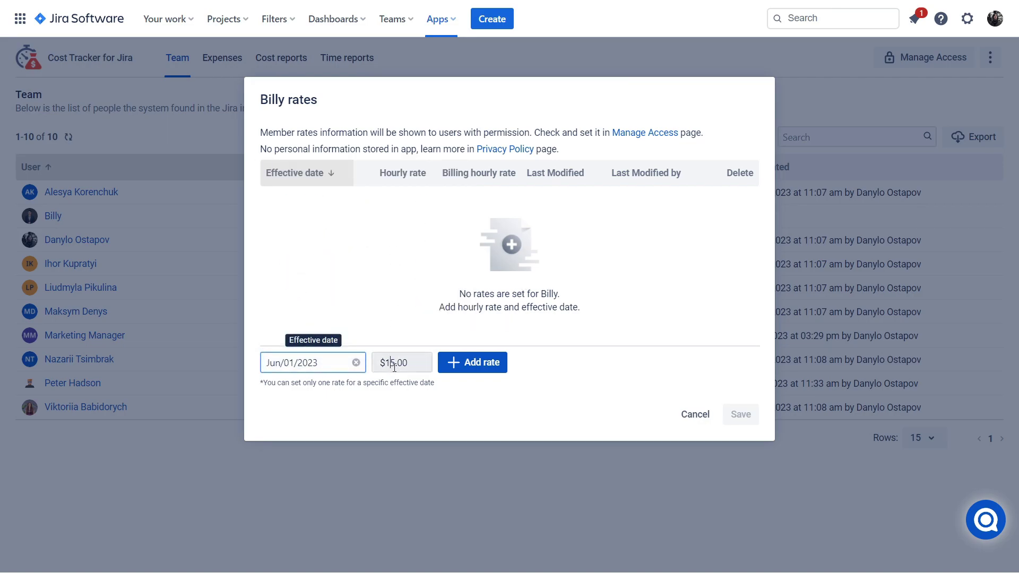
left_click(396, 363)
key("BackSpace")
type("0")
left_click(469, 369)
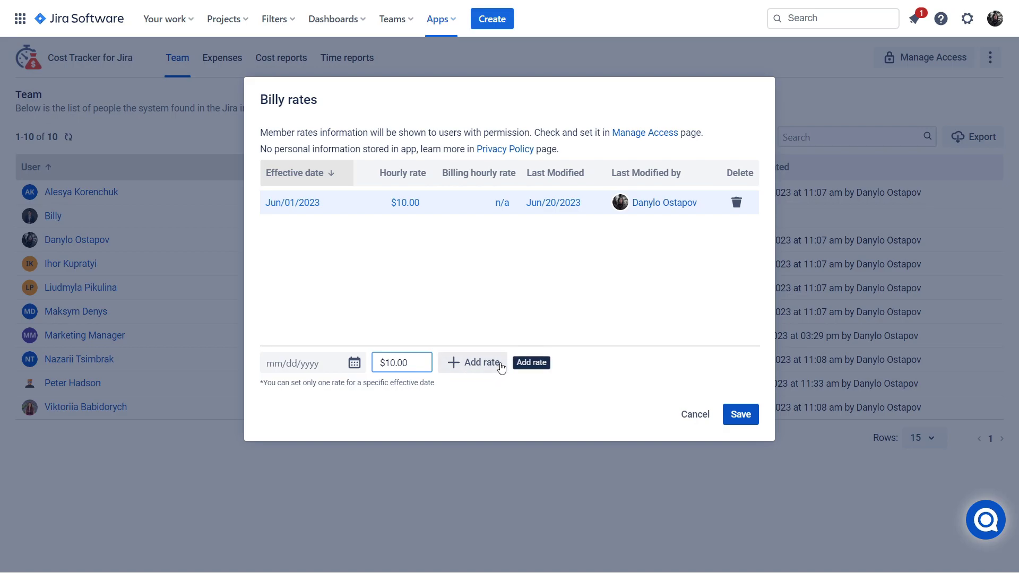
Step: Set Billy's billing rate to $7.00 and save his rates
left_click(485, 203)
type("07")
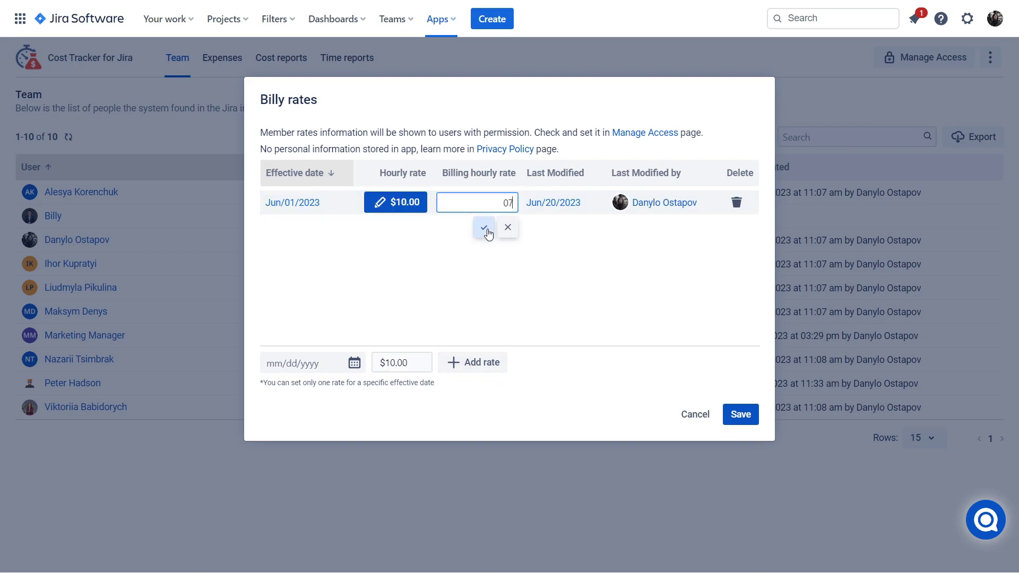
left_click(483, 228)
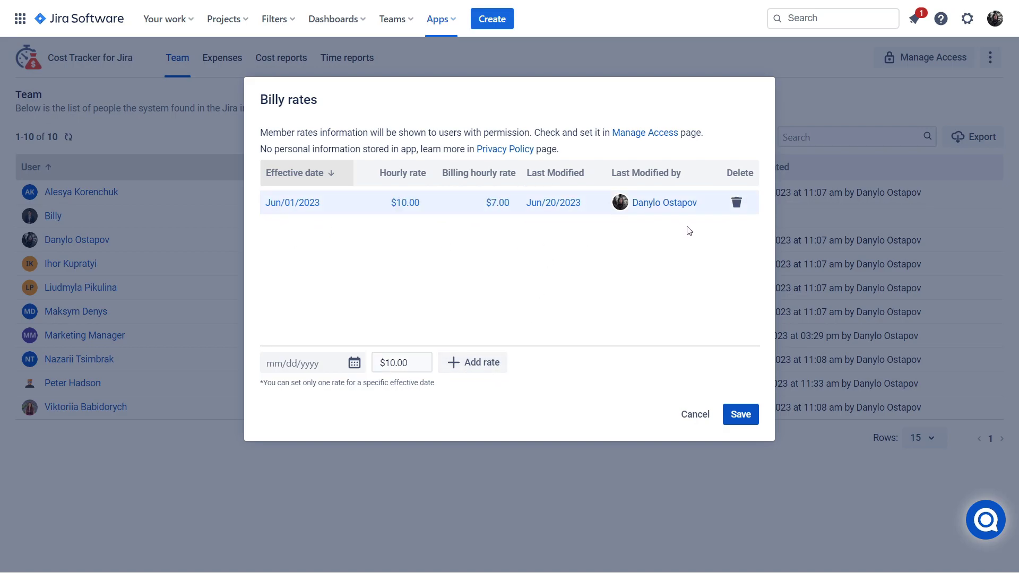
left_click(735, 424)
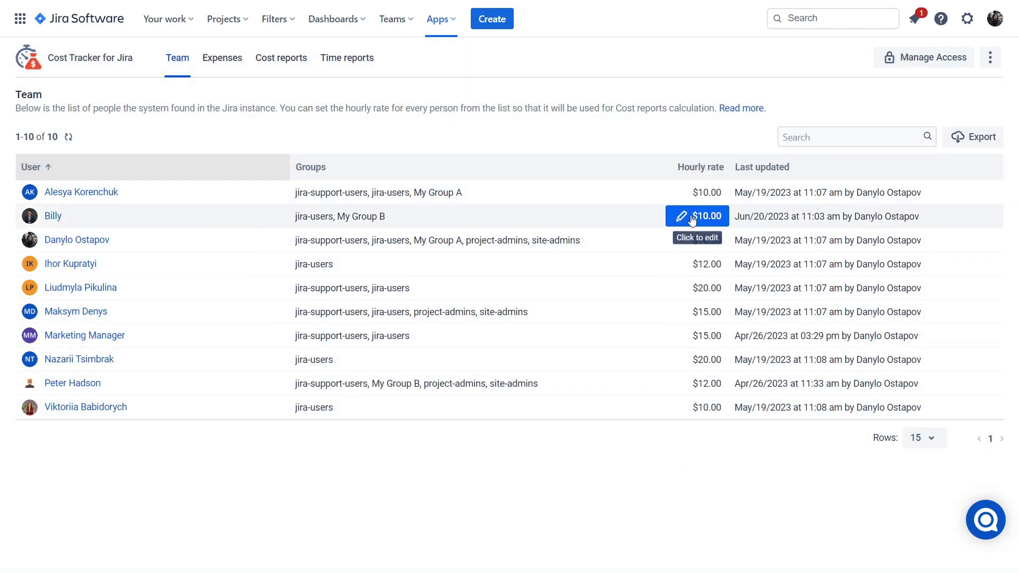
Step: Start a new recurring expense tied to the Support project
left_click(219, 64)
left_click(805, 150)
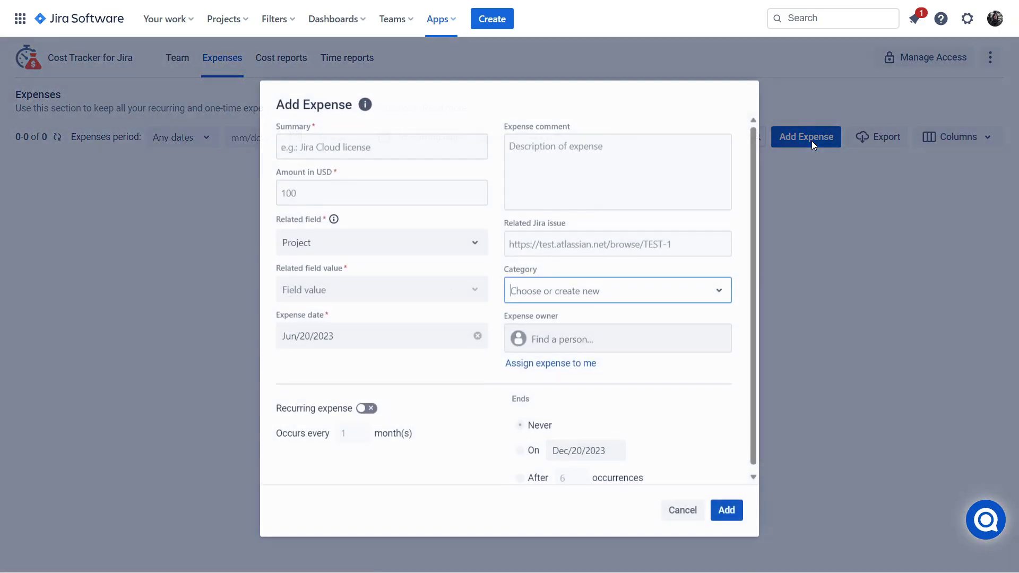
left_click(567, 360)
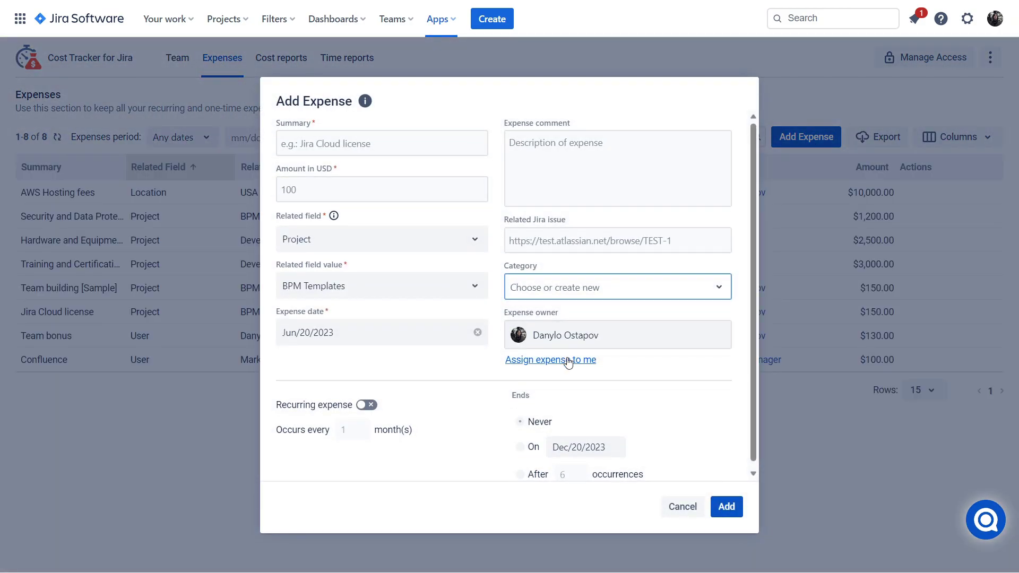
left_click(372, 401)
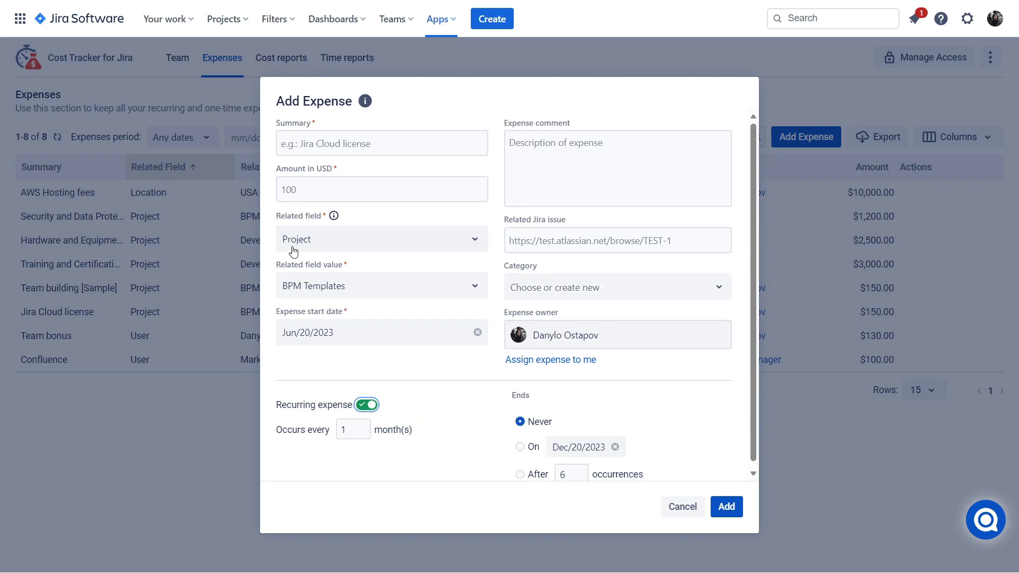
left_click(320, 246)
left_click(319, 270)
left_click(366, 286)
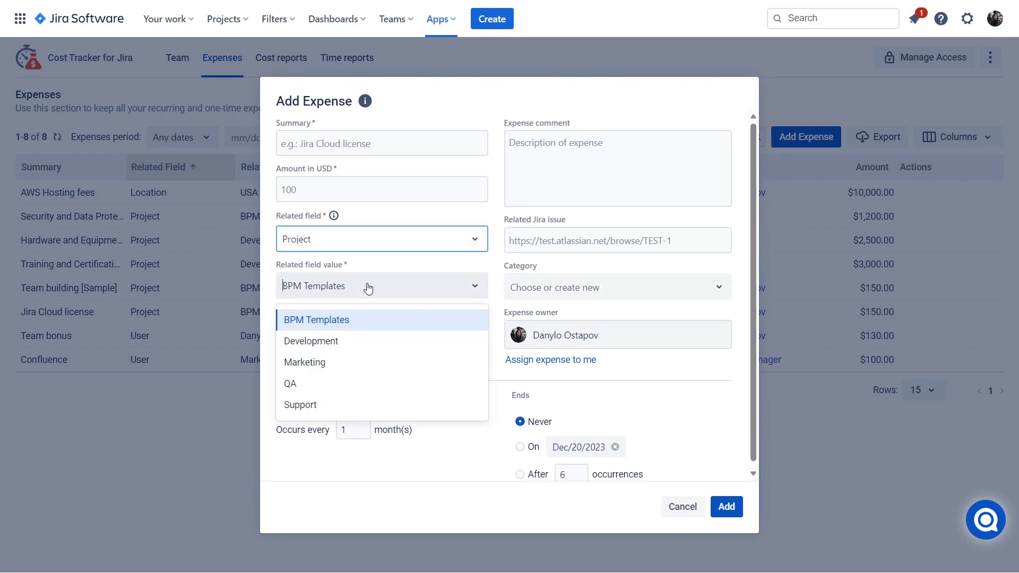
left_click(368, 405)
Step: Make Billy the owner, enter amount 1000 and summary 'Licenses', and add the expense
left_click(557, 343)
left_click(591, 421)
left_click(393, 193)
type("1000")
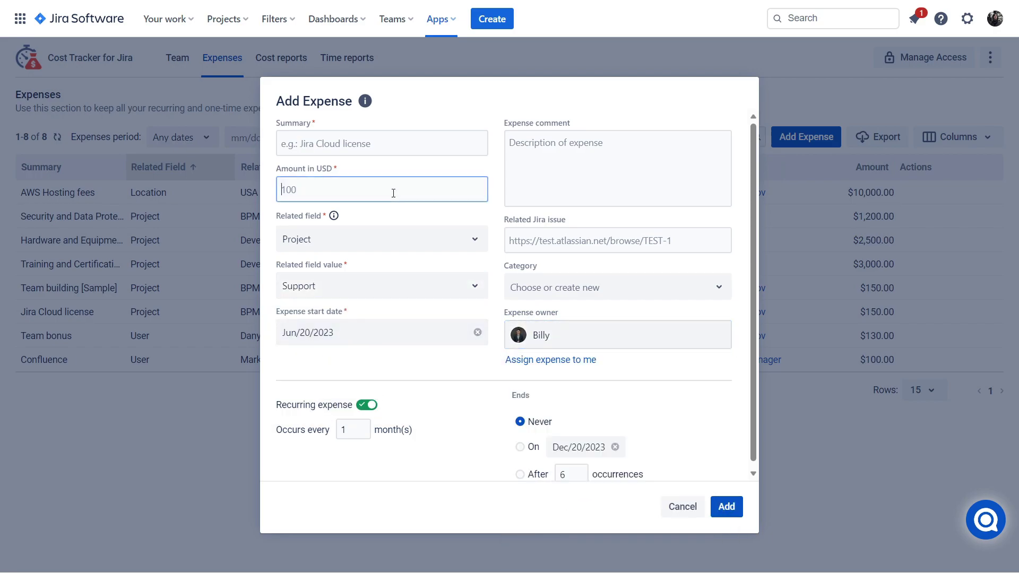
left_click(395, 146)
type("Licenses")
left_click(726, 506)
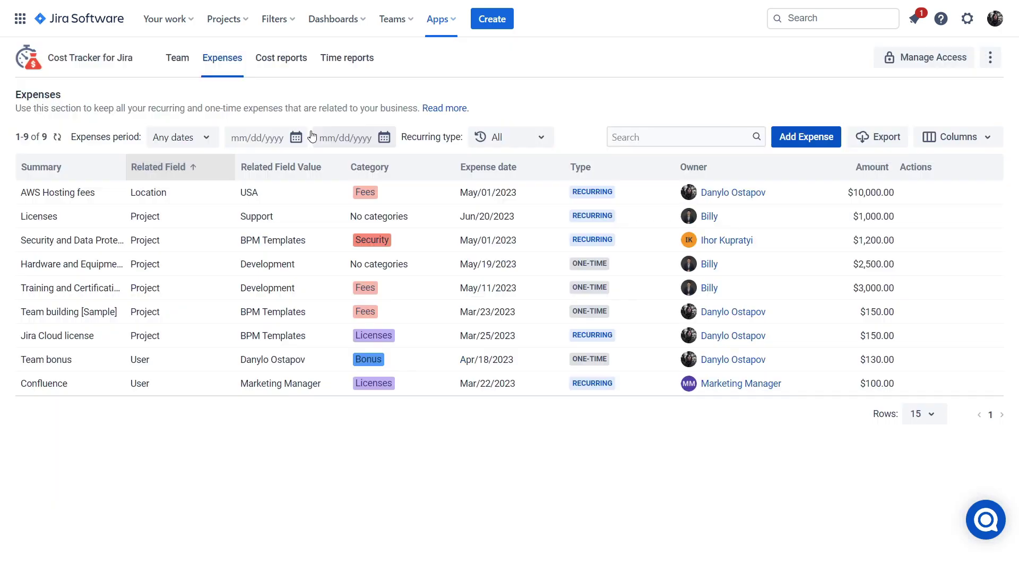
Step: Run a JQL search for last month's Support project worklogs
left_click(272, 59)
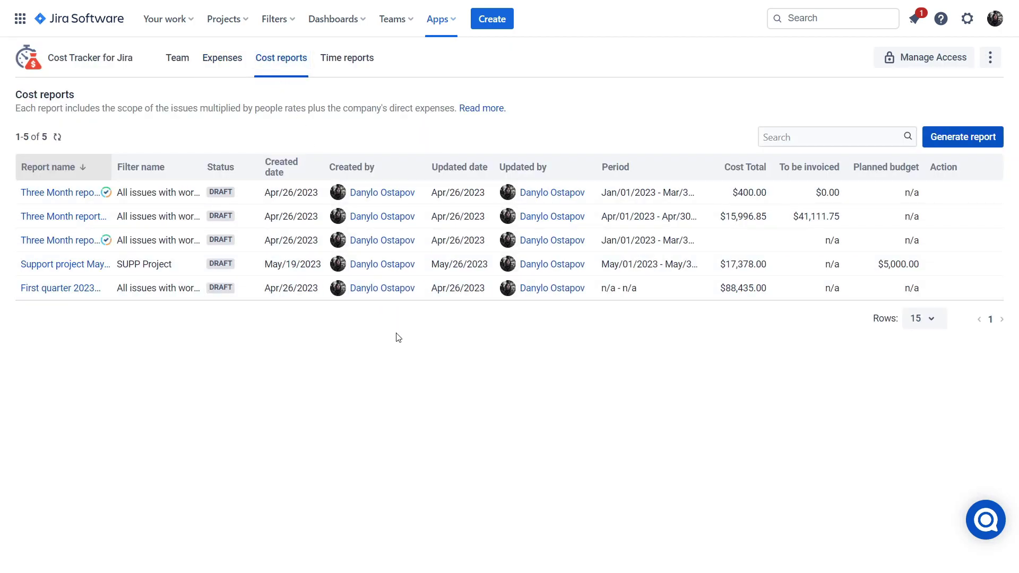
left_click(289, 28)
left_click(302, 191)
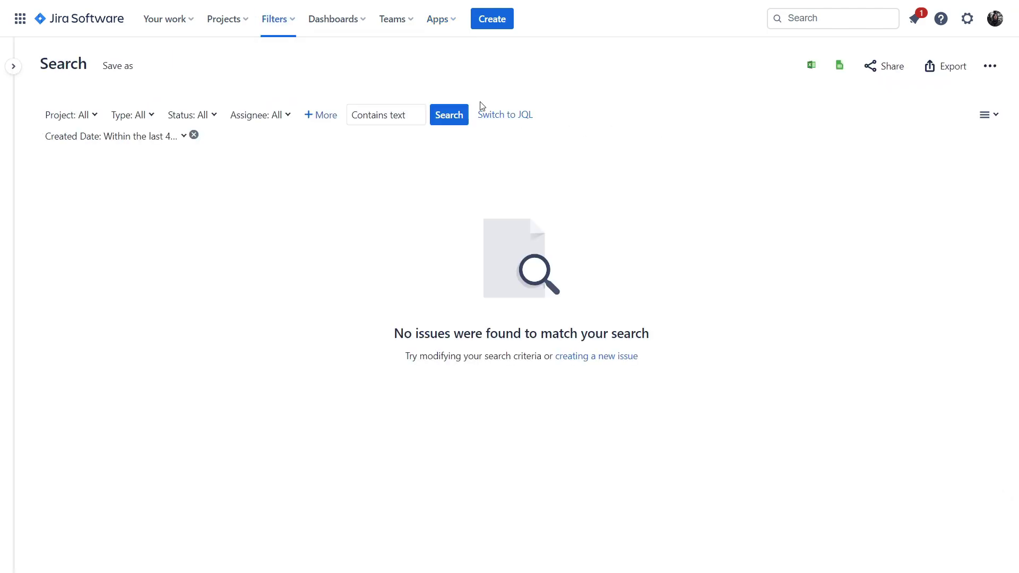
left_click(494, 115)
key("ctrl+a")
type("(( \"worklogDate\" >= startOfMonth(-1)  )) and (( \"worklogDate\" <= endOfMonth(-1)  )) and project = Support")
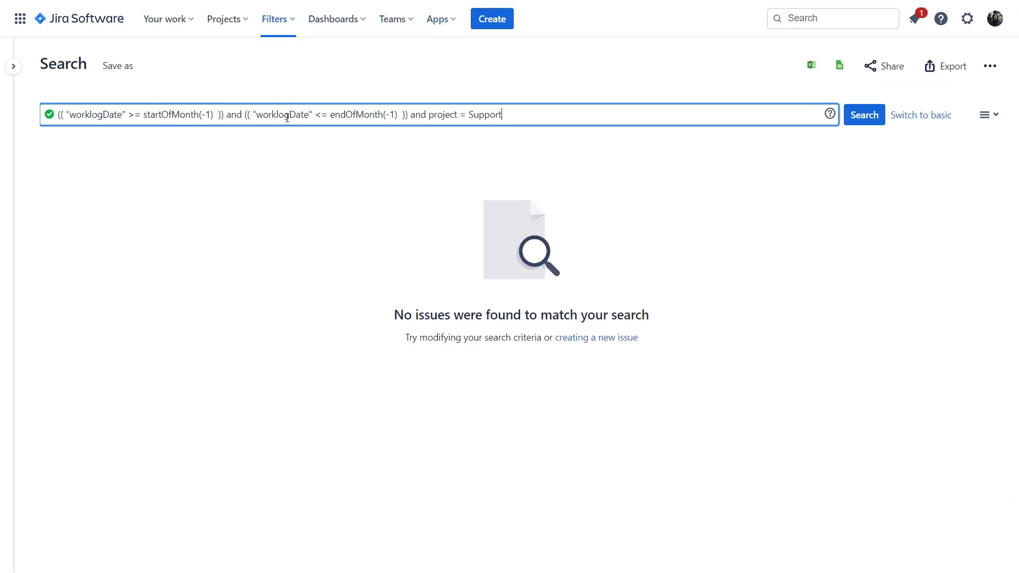
left_click(856, 121)
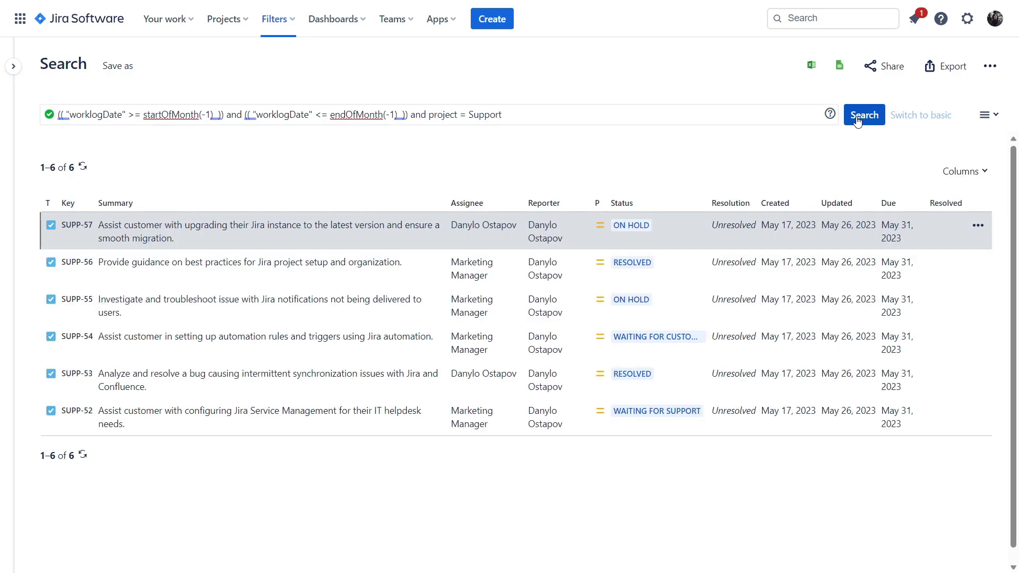
Step: Save the search as the filter 'Support -1 Month'
left_click(128, 69)
type("Support -1 Month")
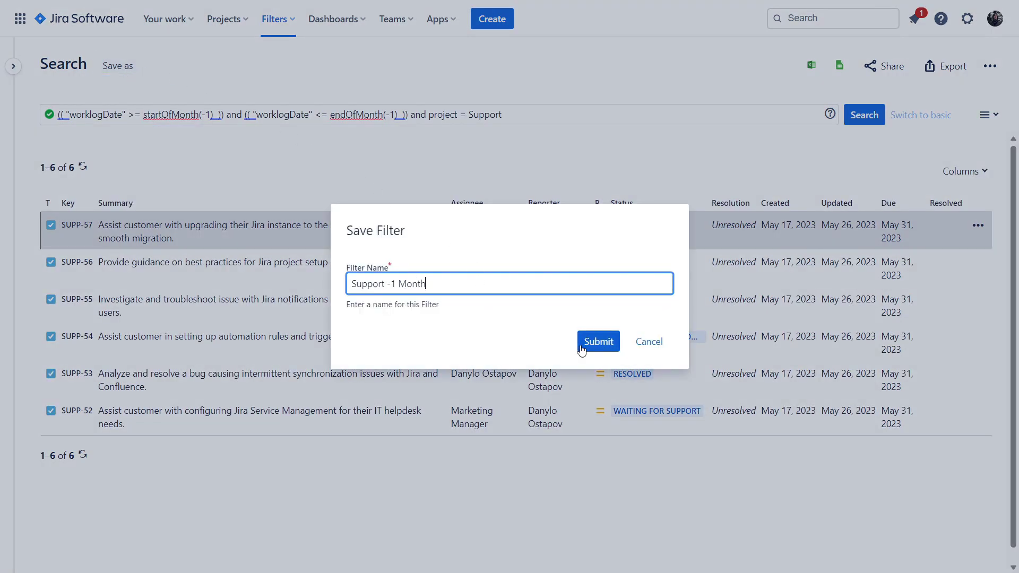
left_click(584, 344)
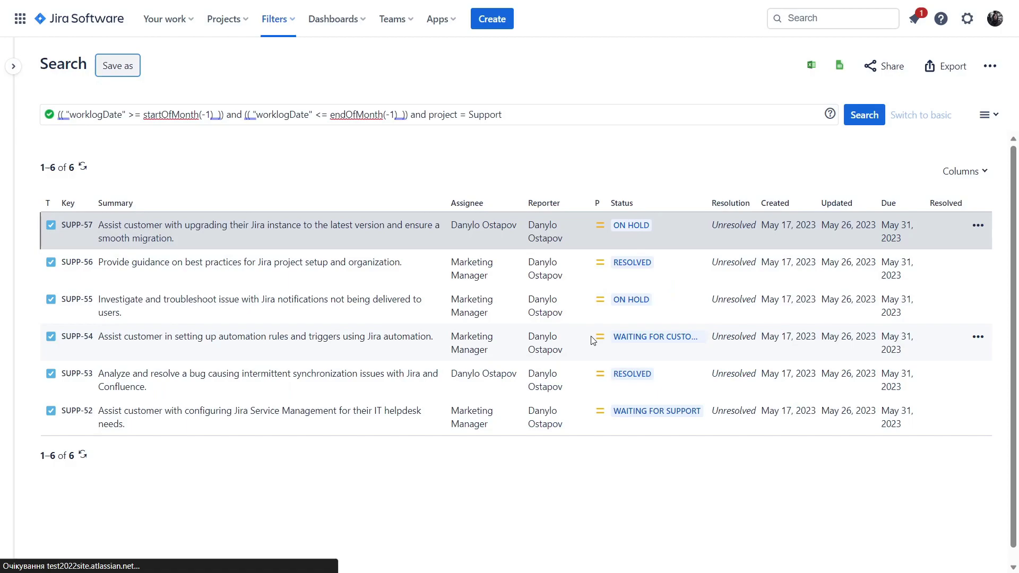
Step: Add My organization as viewers of the Support -1 Month filter and save
left_click(240, 67)
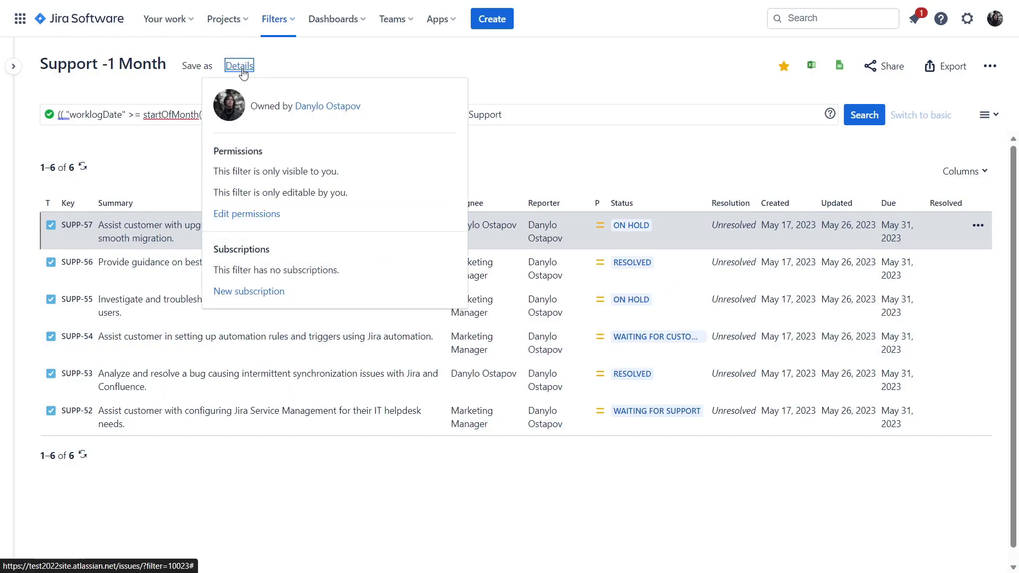
left_click(246, 214)
left_click(380, 228)
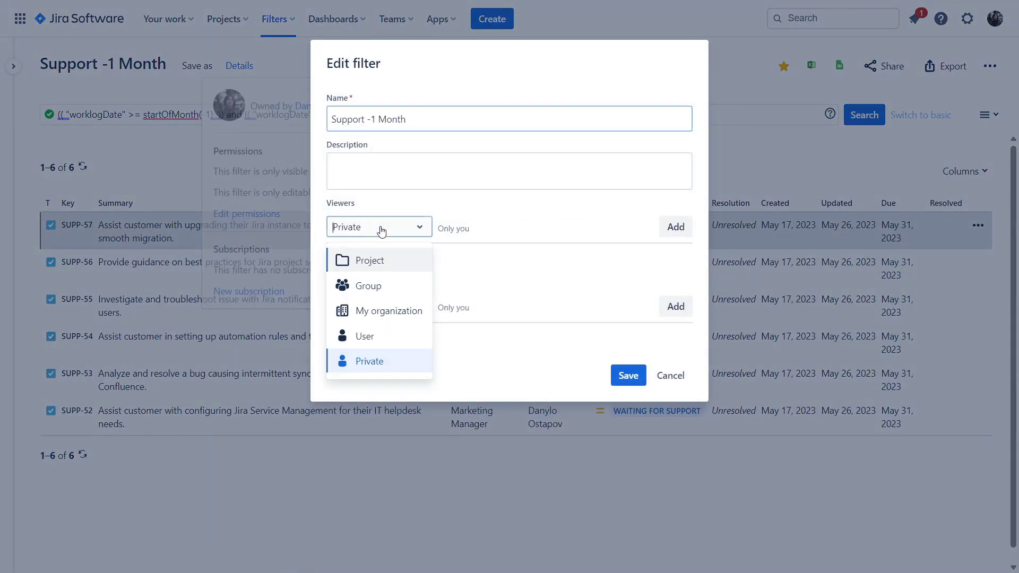
left_click(390, 310)
left_click(675, 227)
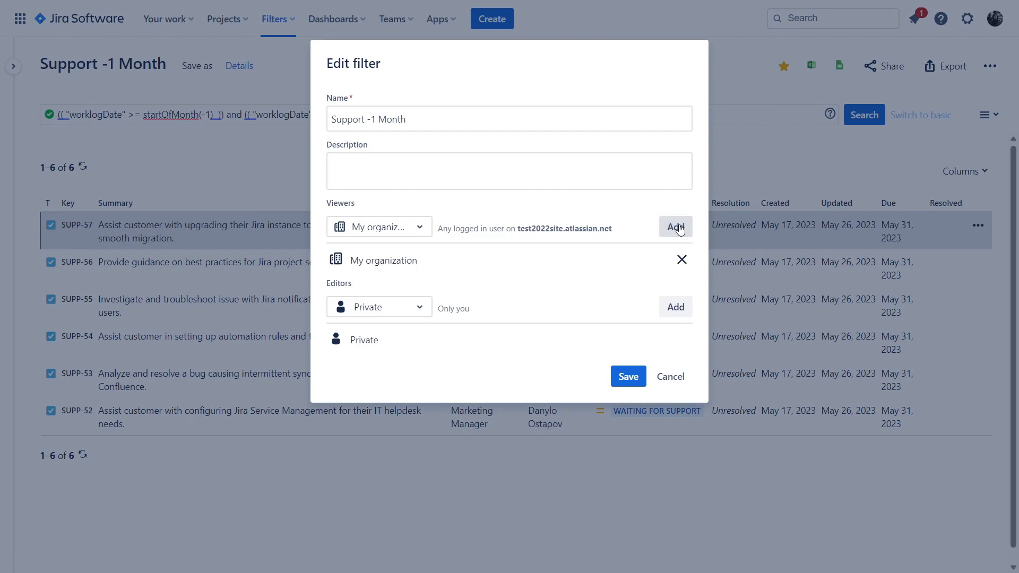
left_click(626, 377)
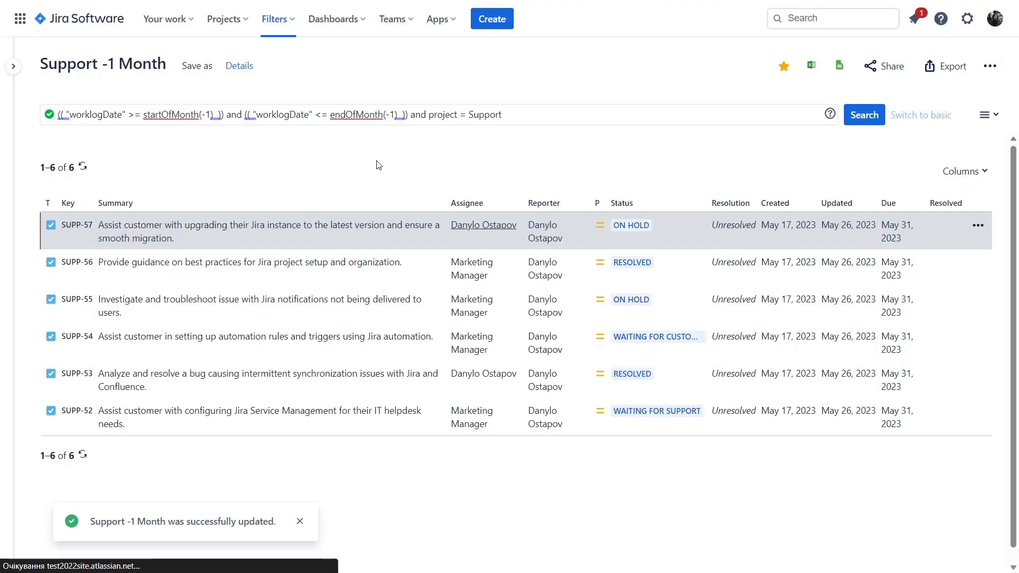
Step: Name a new report 'Support may report', scoped to Support -1 Month, with 5 USD rate
left_click(943, 137)
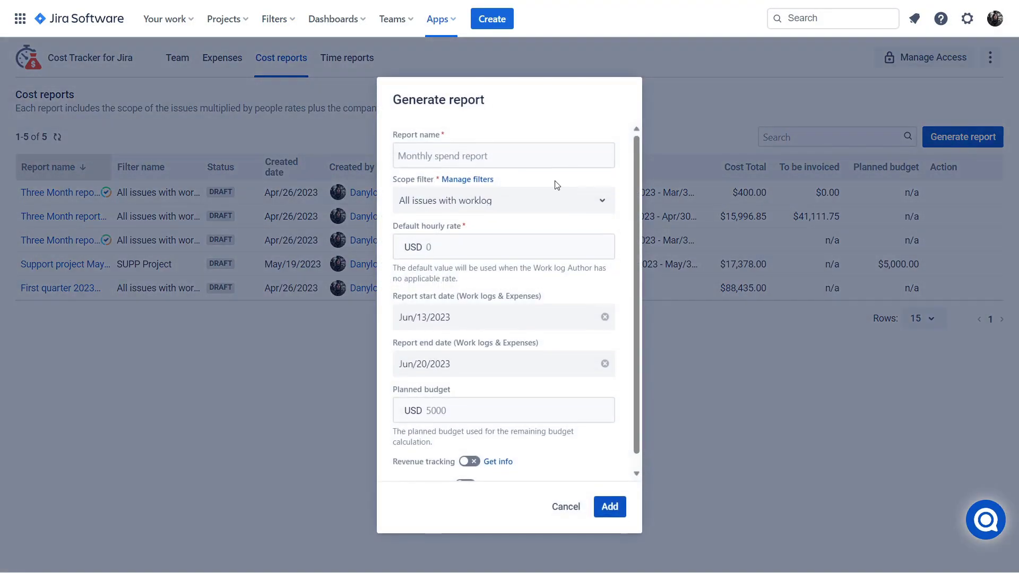
left_click(505, 154)
type("Support may report")
left_click(509, 202)
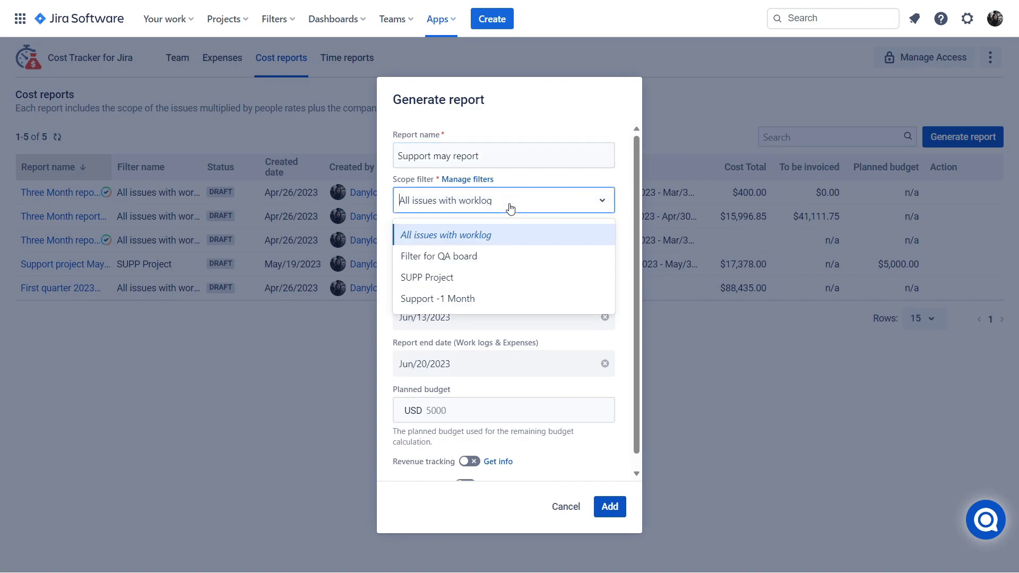
left_click(475, 299)
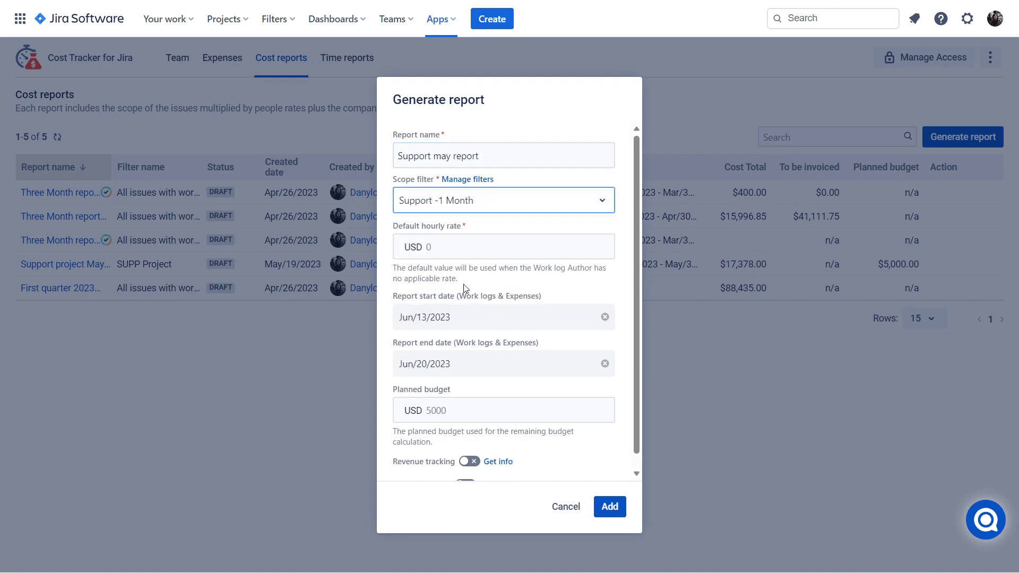
left_click(443, 248)
type("5")
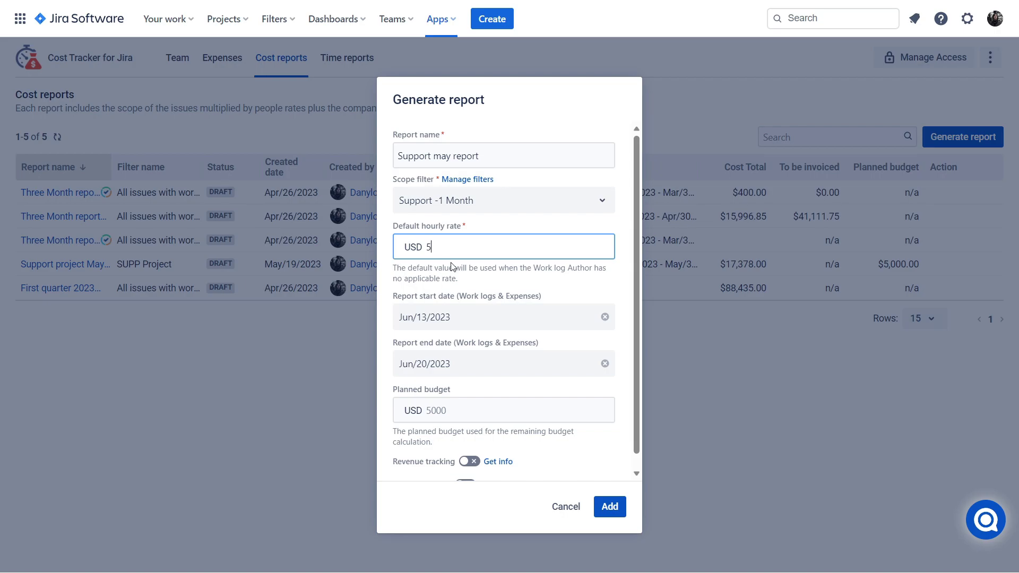
Step: Set the period May/01–May/31/2023 and a 15000 USD budget, then generate the report
scroll(459, 281, "down", 1)
left_click(462, 303)
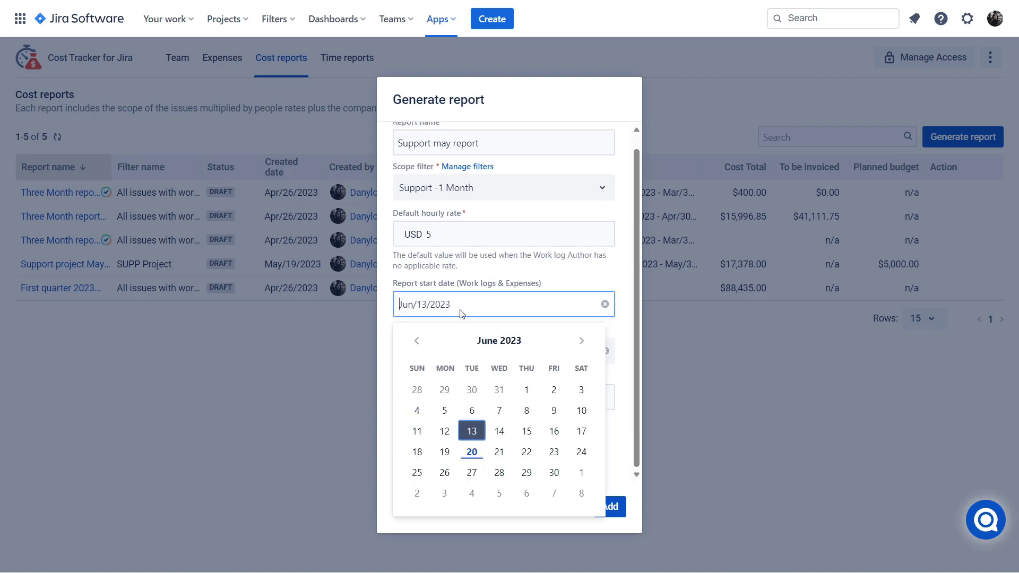
left_click(416, 342)
left_click(444, 390)
left_click(459, 351)
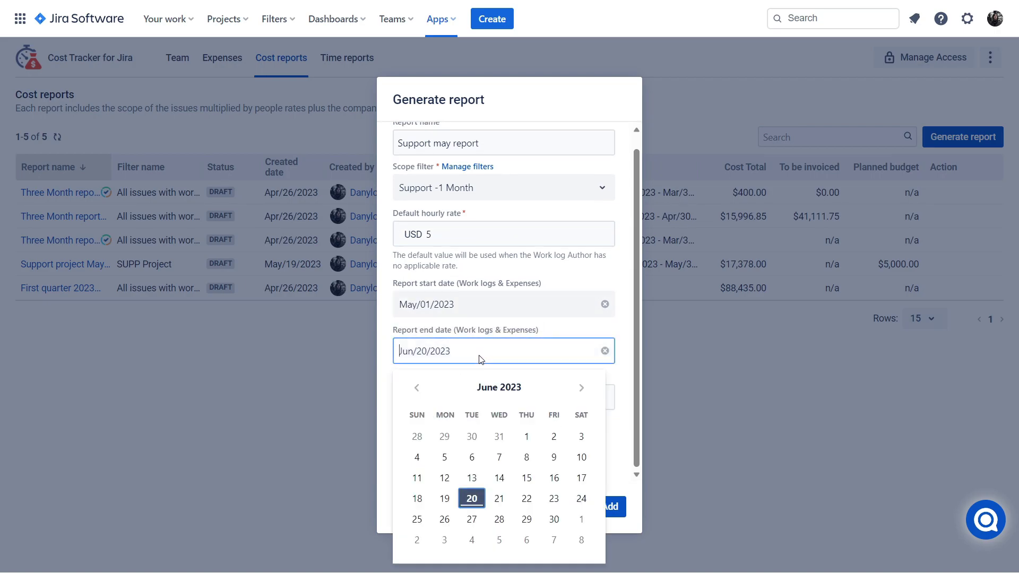
left_click(494, 437)
left_click(472, 395)
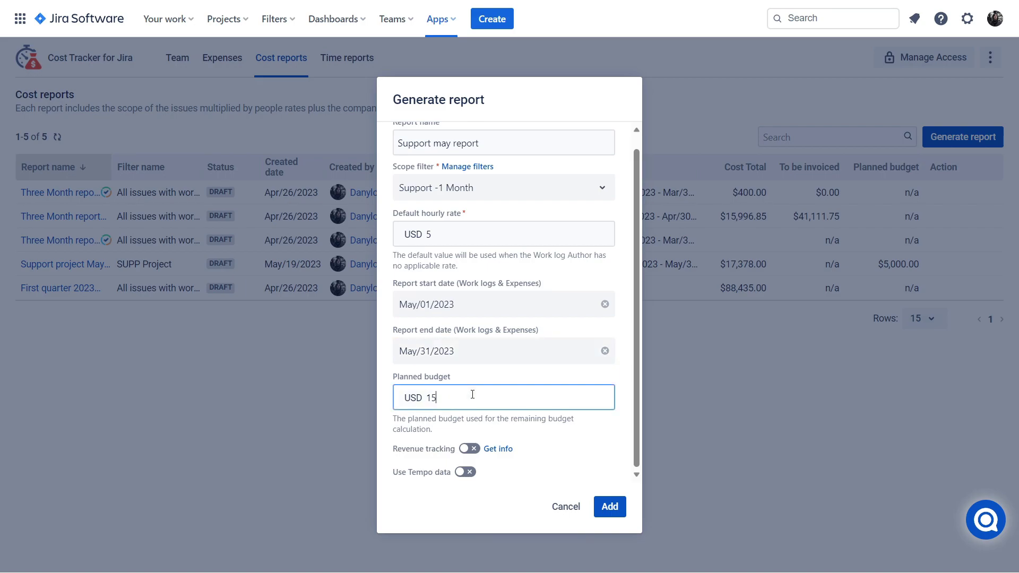
left_click(606, 506)
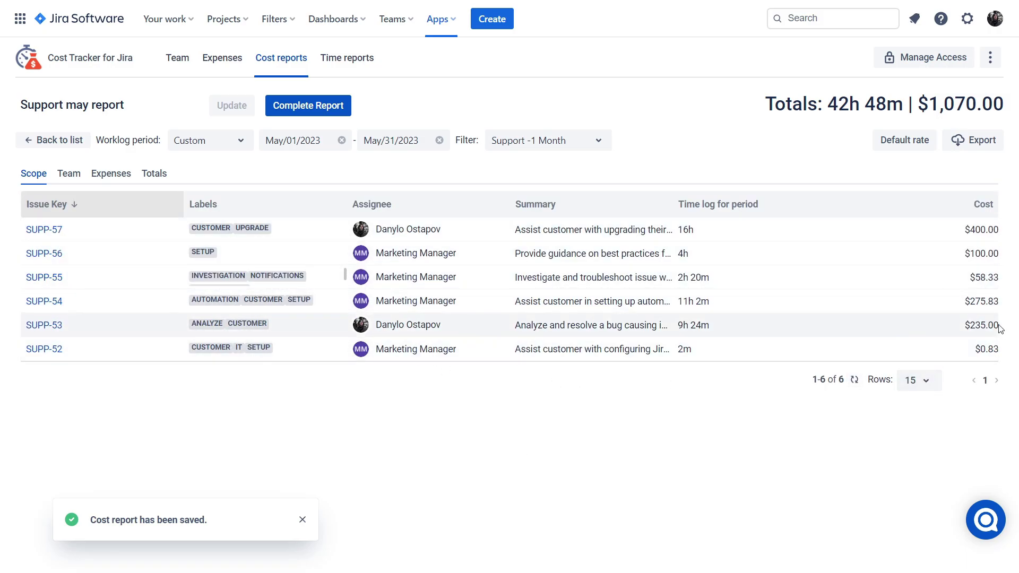
Step: Check the report's Team, Expenses and Totals: $13,020 spent, $1,980 of budget left
left_click(74, 177)
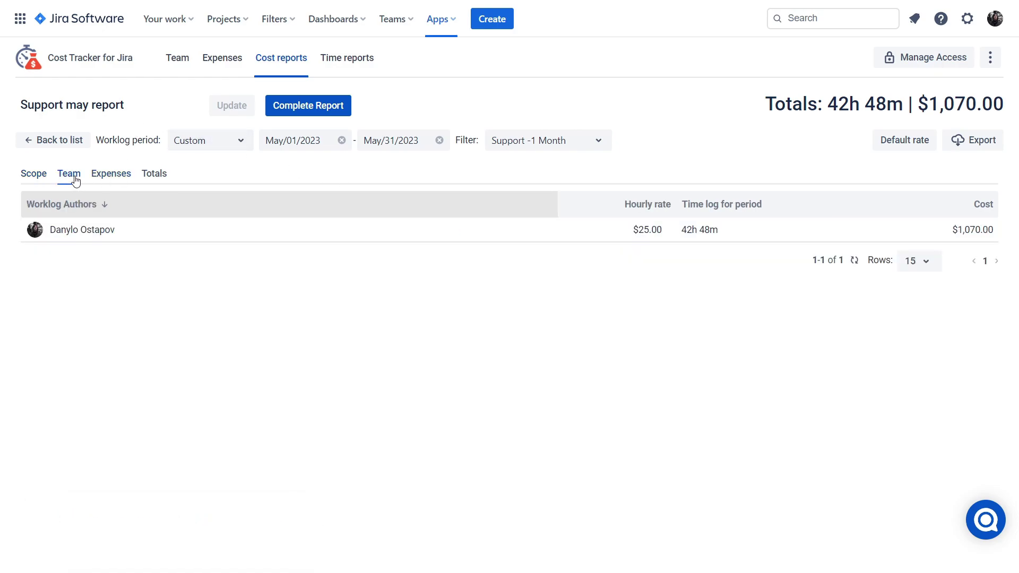
left_click(109, 178)
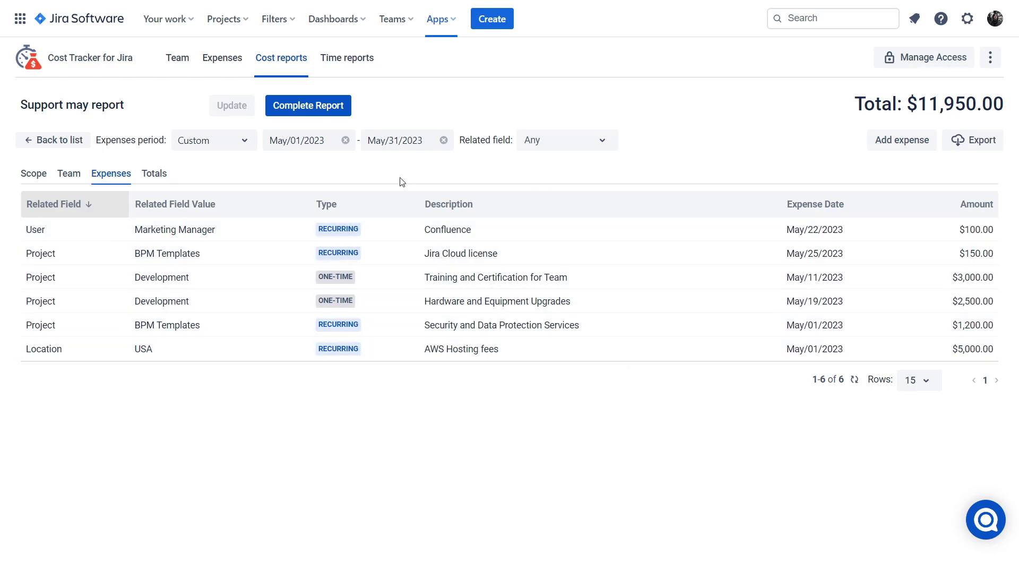
left_click(155, 175)
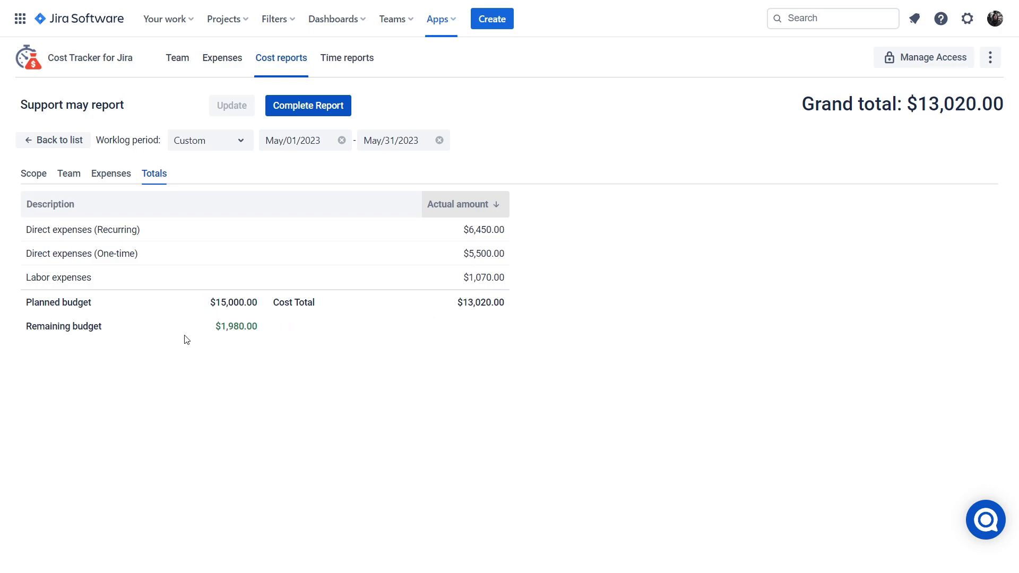
Step: Review the report's issue list and its start and end dates
left_click(35, 182)
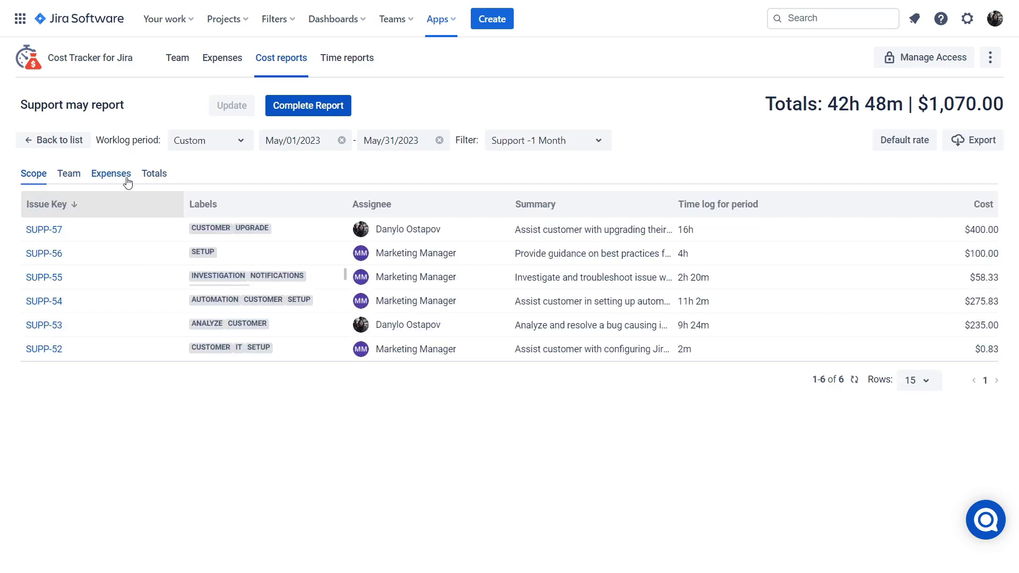
left_click(299, 146)
left_click(313, 228)
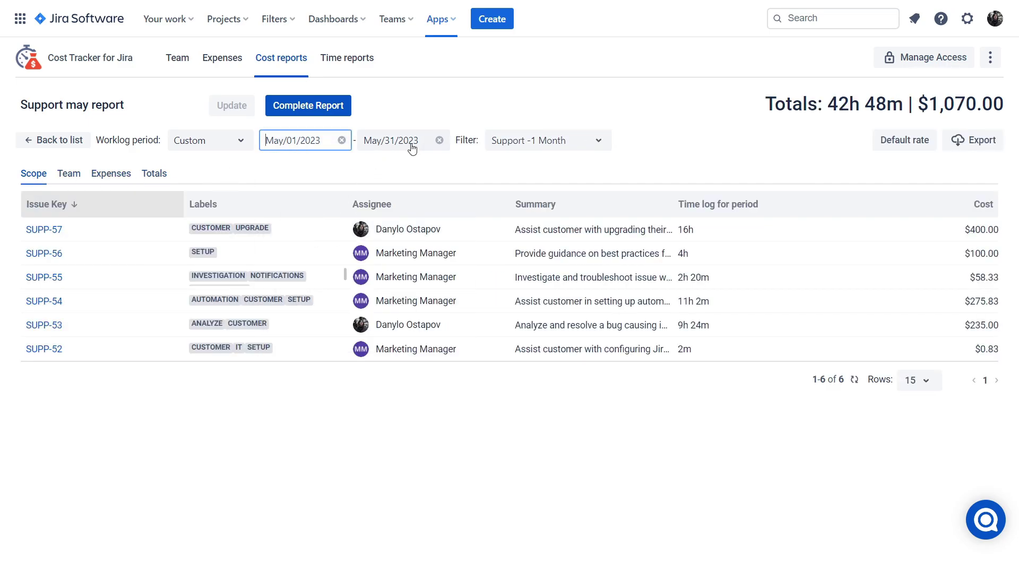
left_click(410, 145)
left_click(463, 306)
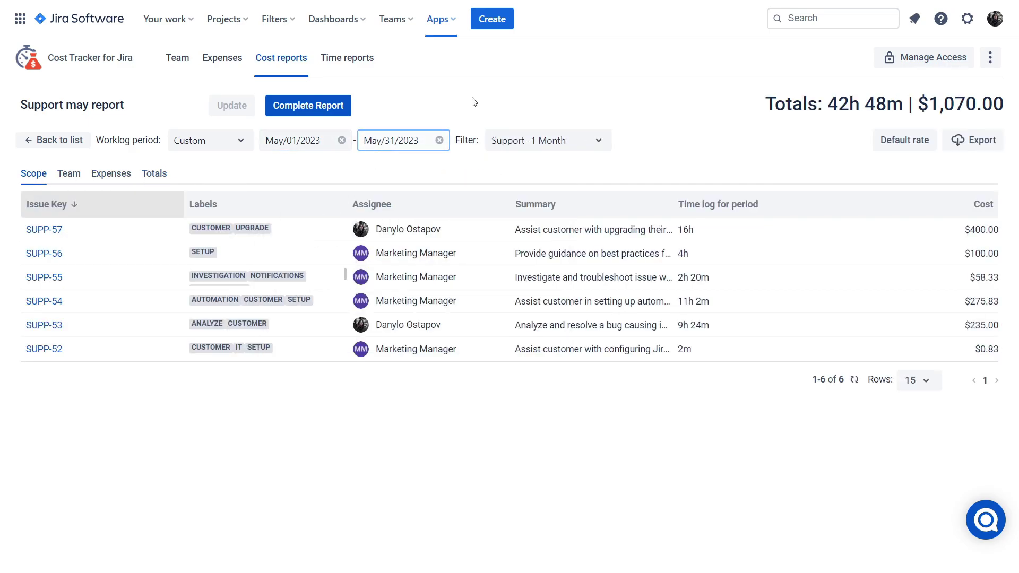
Step: Complete the report, recheck its Team and Totals, and return to the report list
left_click(281, 108)
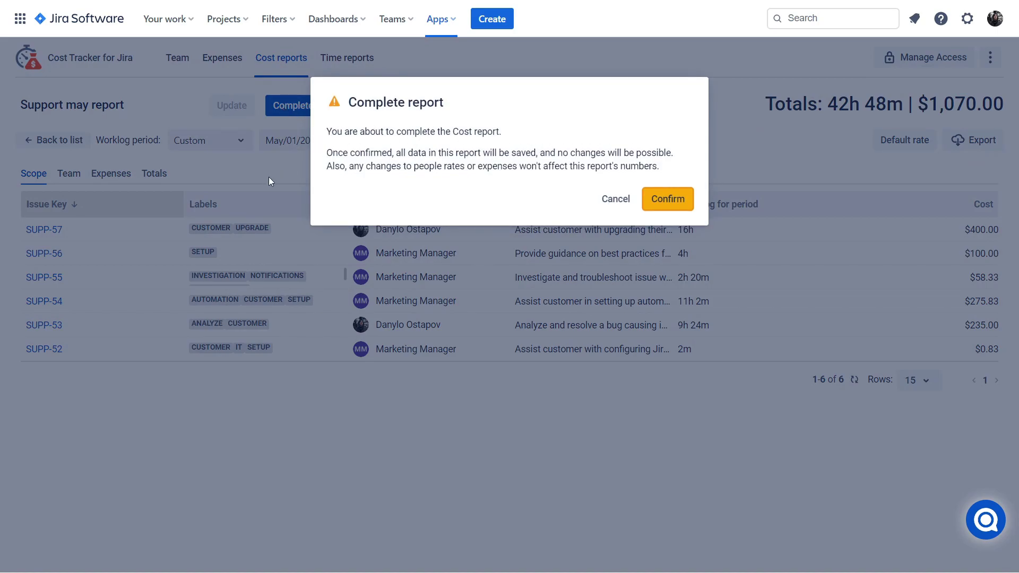
left_click(668, 200)
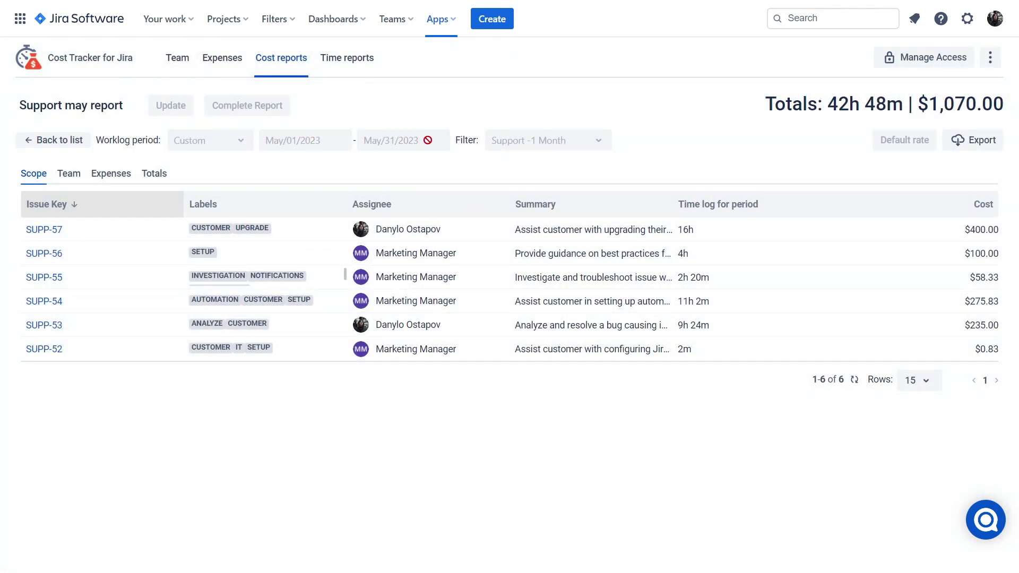
left_click(66, 176)
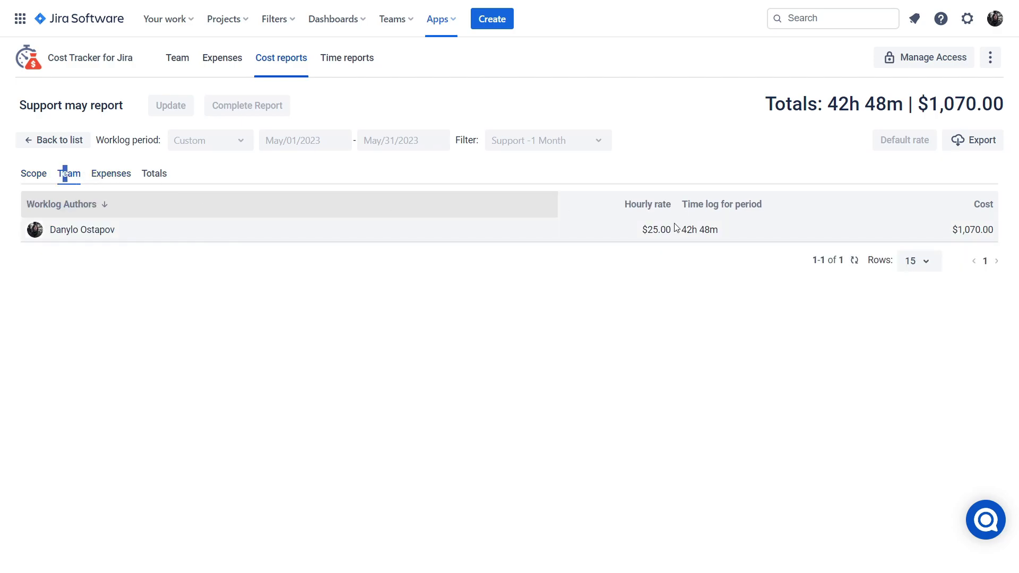
left_click(155, 175)
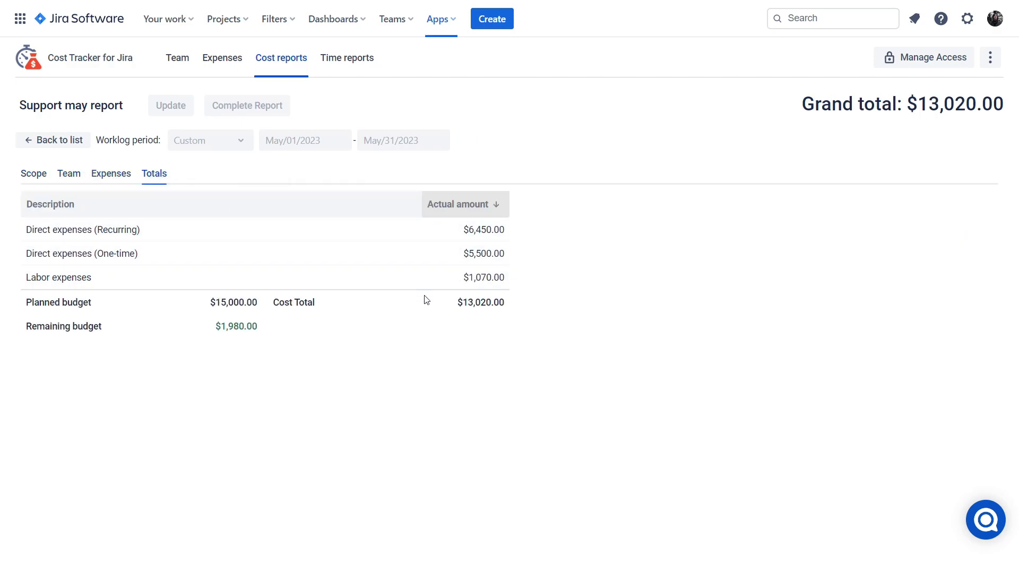
left_click(47, 140)
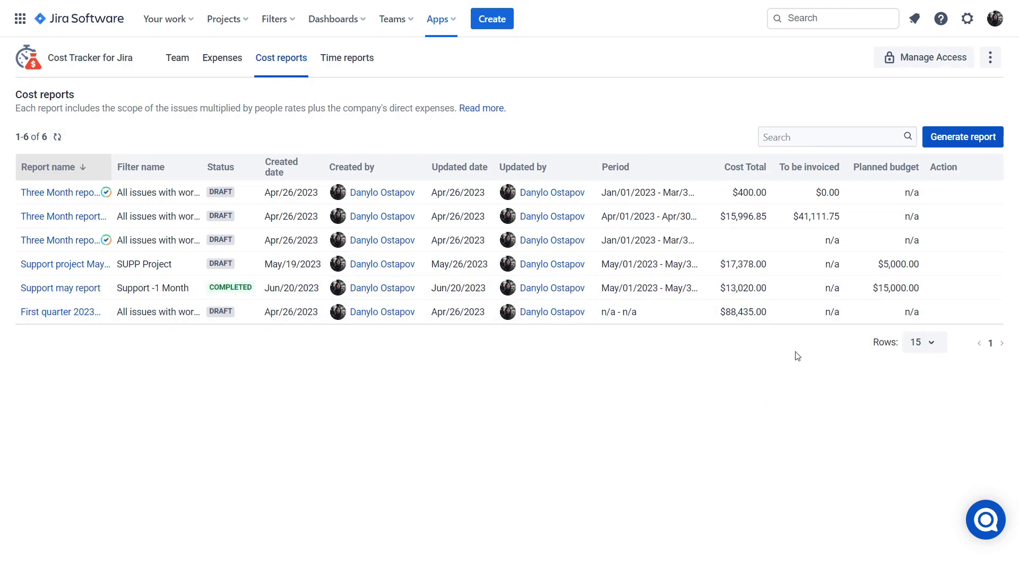
mouse_move(945, 288)
left_click(954, 289)
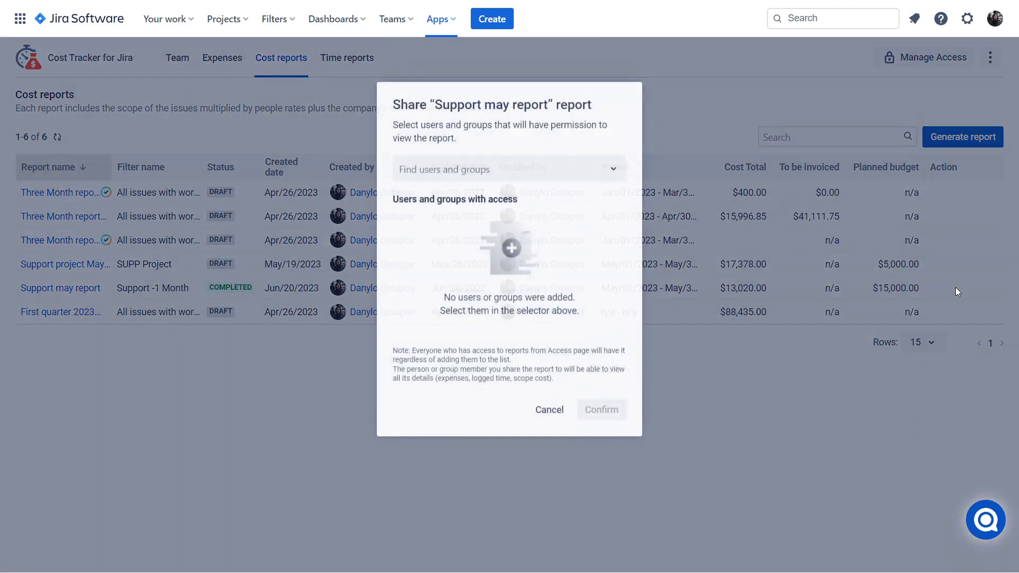
left_click(495, 166)
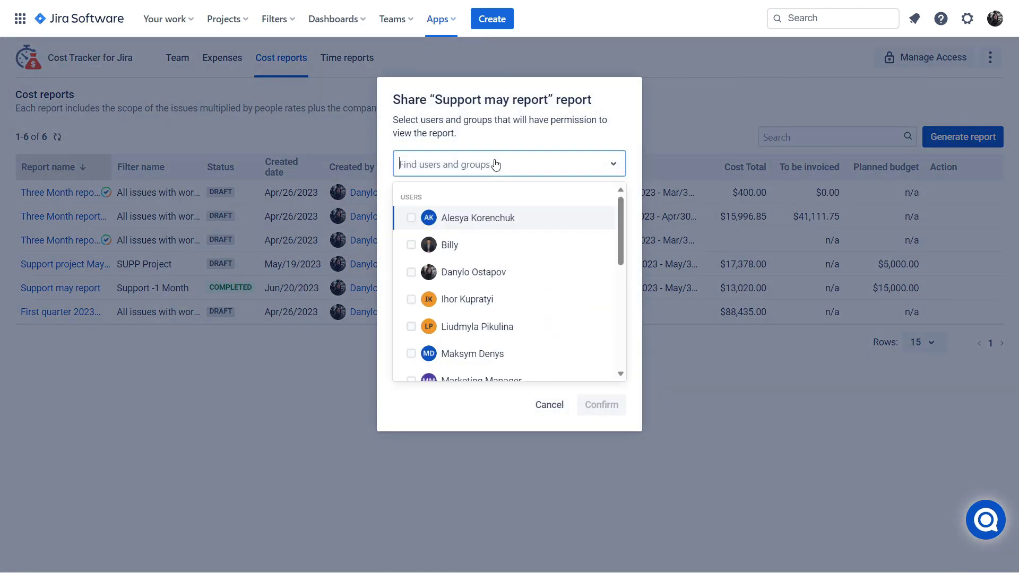
left_click(494, 247)
left_click(496, 274)
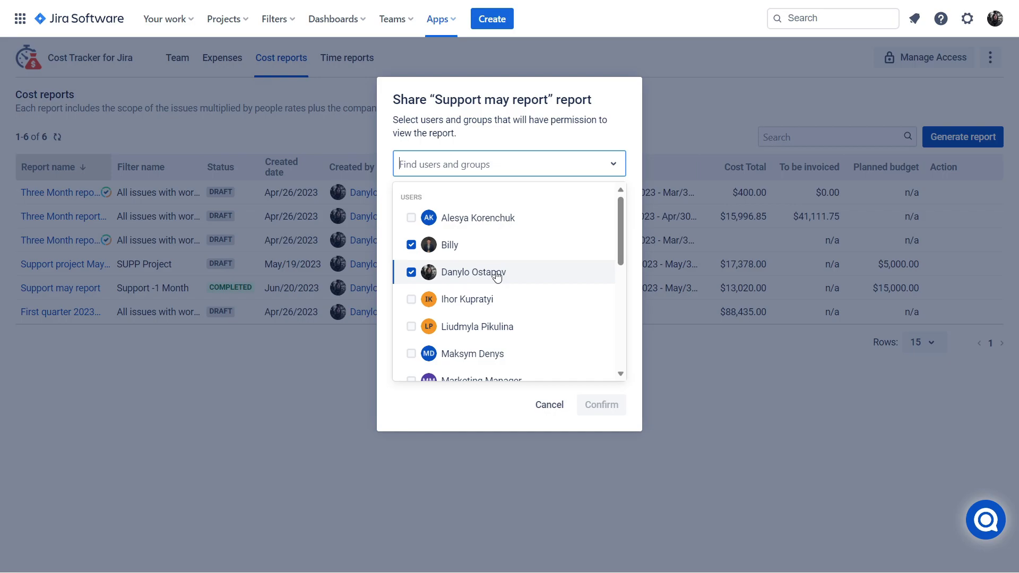
left_click(548, 167)
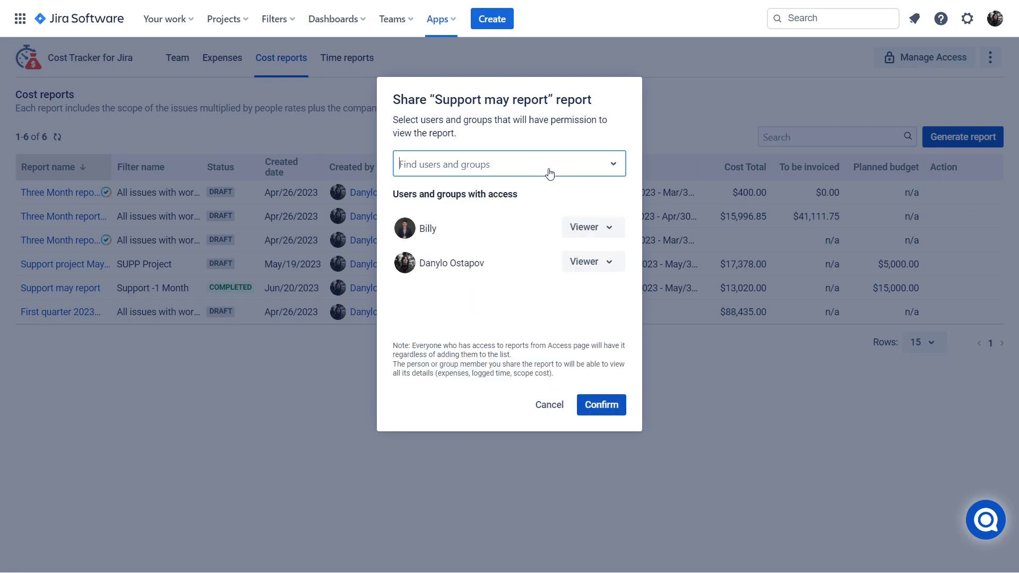
left_click(601, 262)
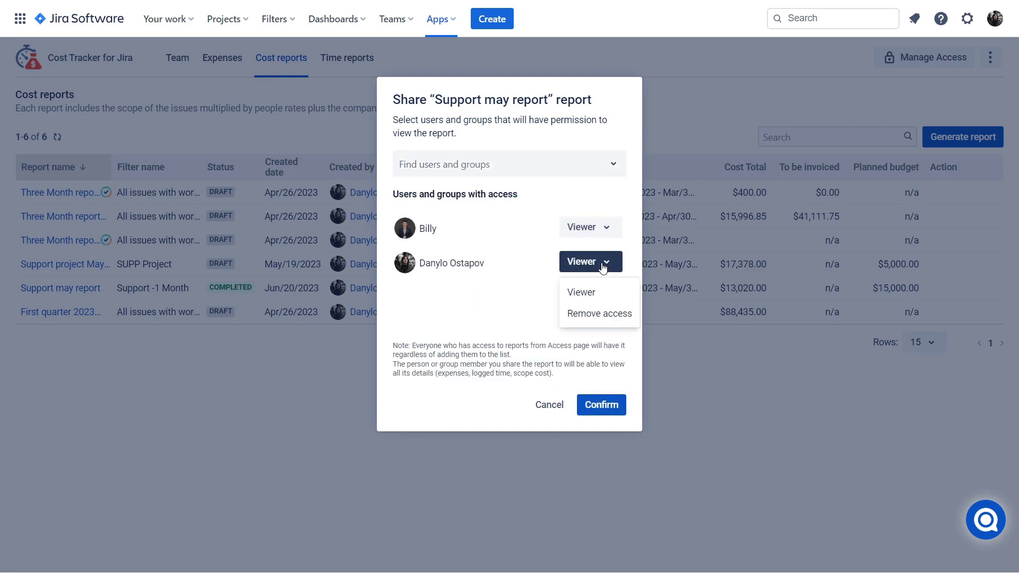
left_click(603, 265)
left_click(603, 409)
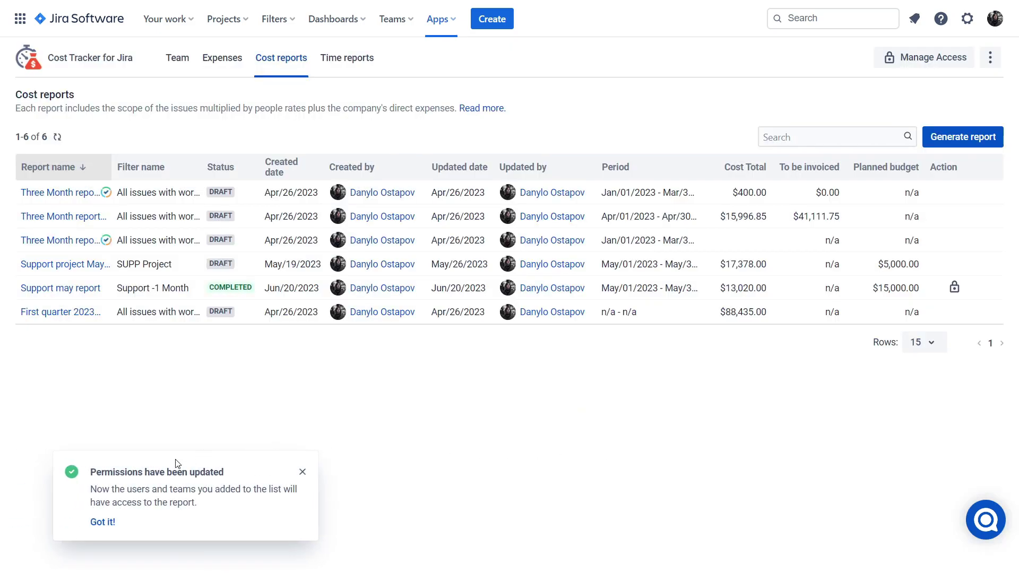
left_click(104, 523)
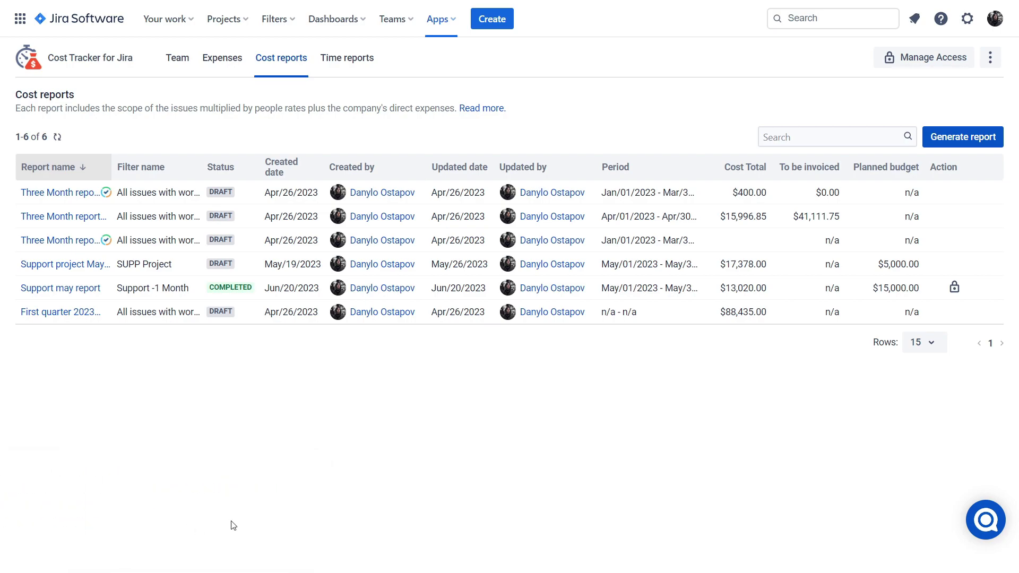
mouse_move(223, 288)
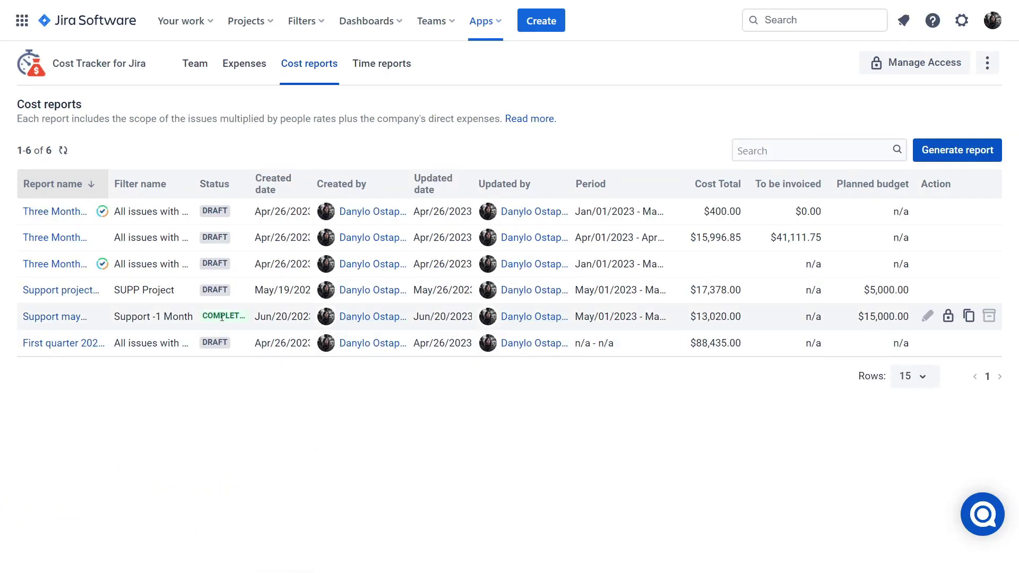
Step: Copy the Support may report URL, then open the SaaSJet Help Center via Get support
left_click(53, 318)
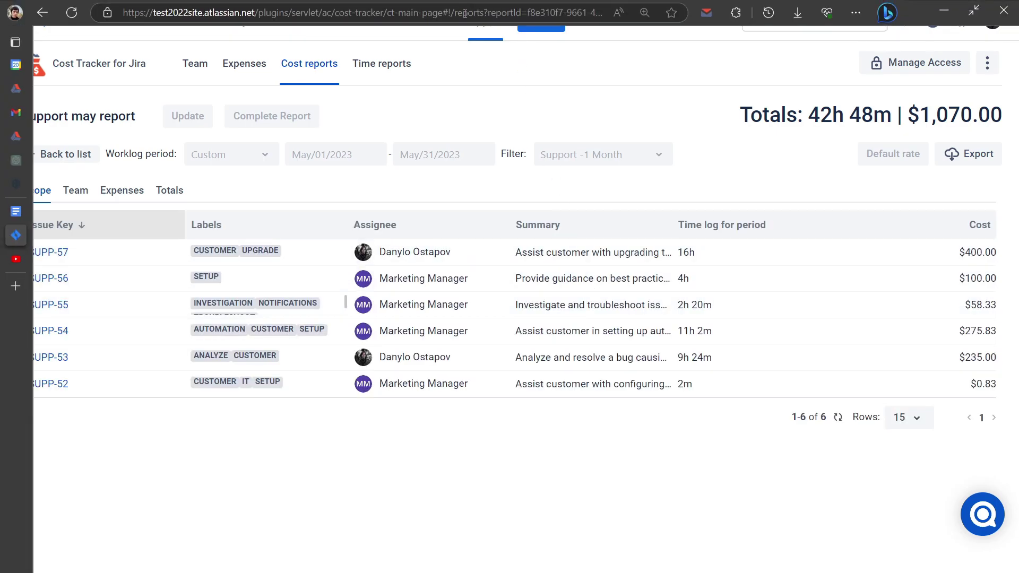
left_click(387, 11)
right_click(410, 14)
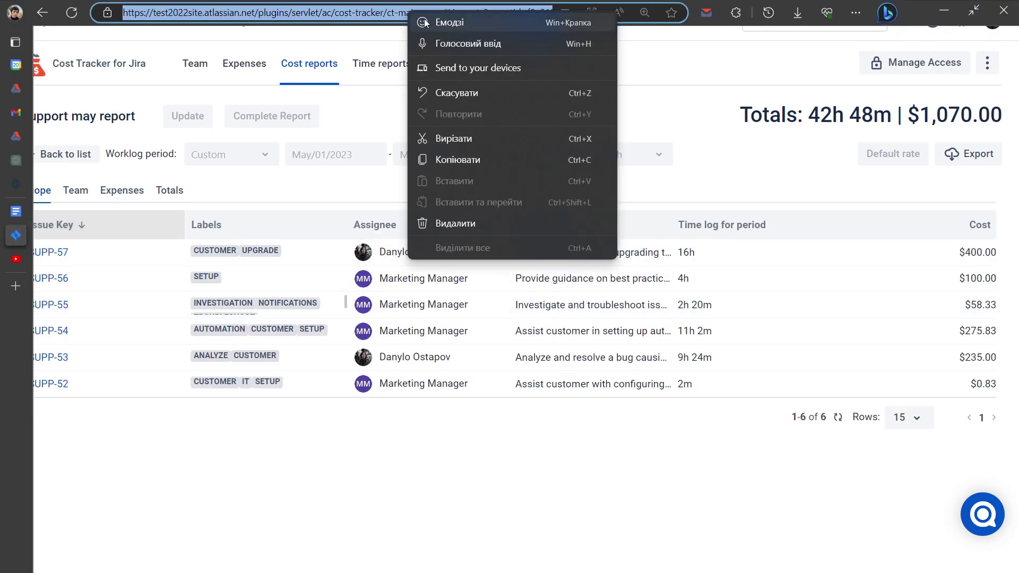
left_click(452, 161)
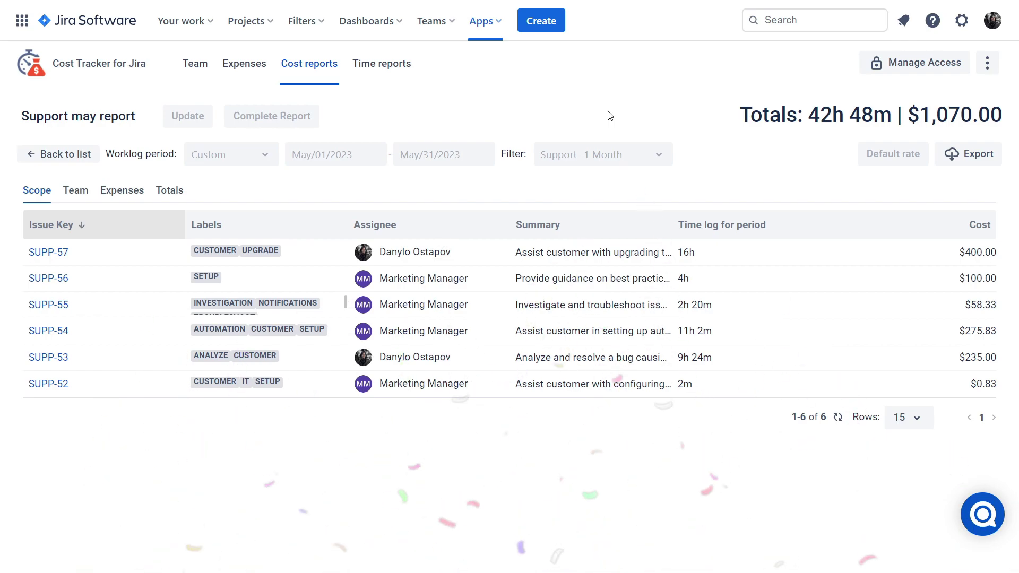
left_click(990, 60)
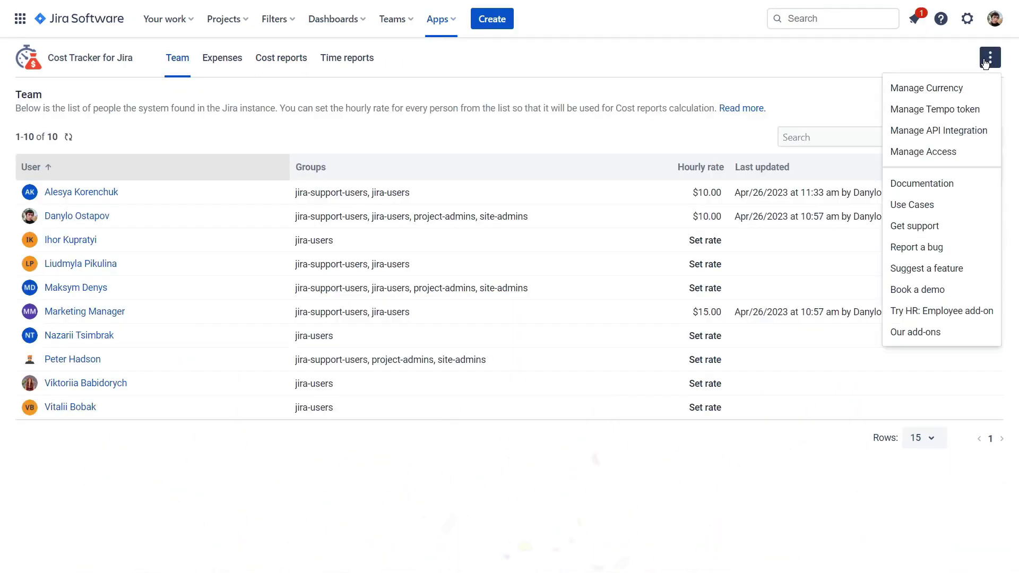
left_click(917, 224)
scroll(905, 217, "down", 3)
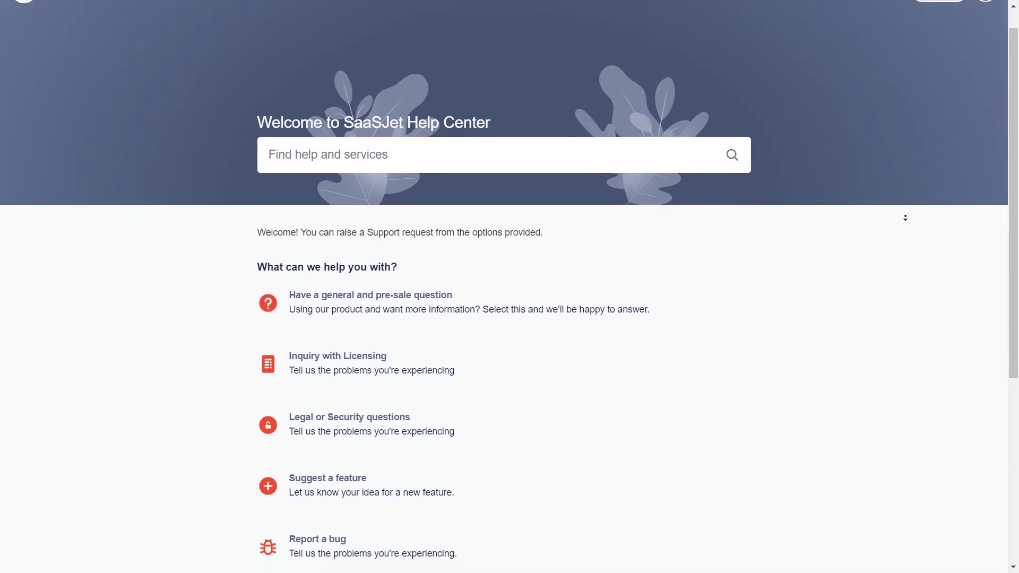
scroll(905, 217, "down", 2)
scroll(905, 217, "down", 2)
scroll(905, 218, "down", 2)
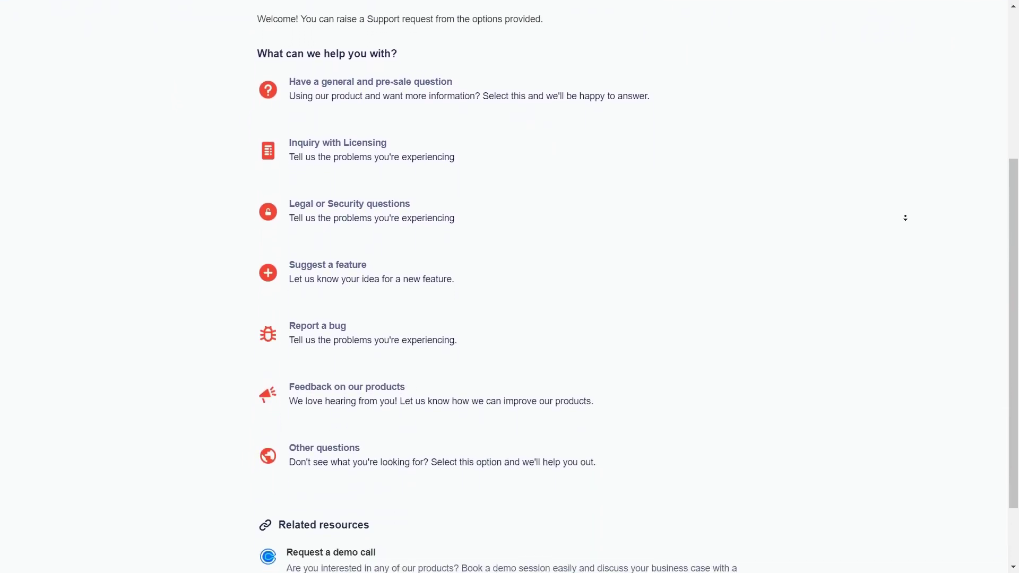